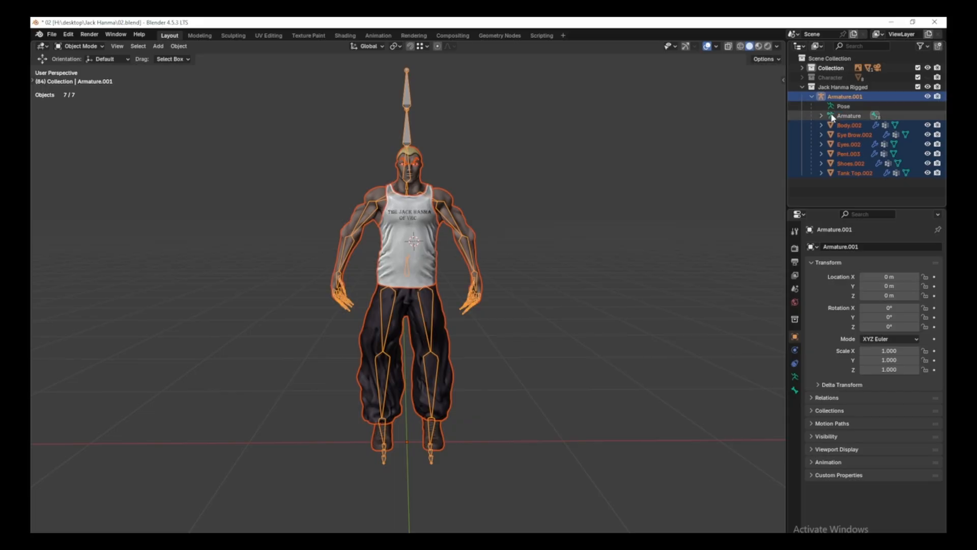
# Show Armature.001's Pose data settings and turn on X-ray wireframe in the viewport.
pyautogui.click(832, 116)
pyautogui.click(830, 105)
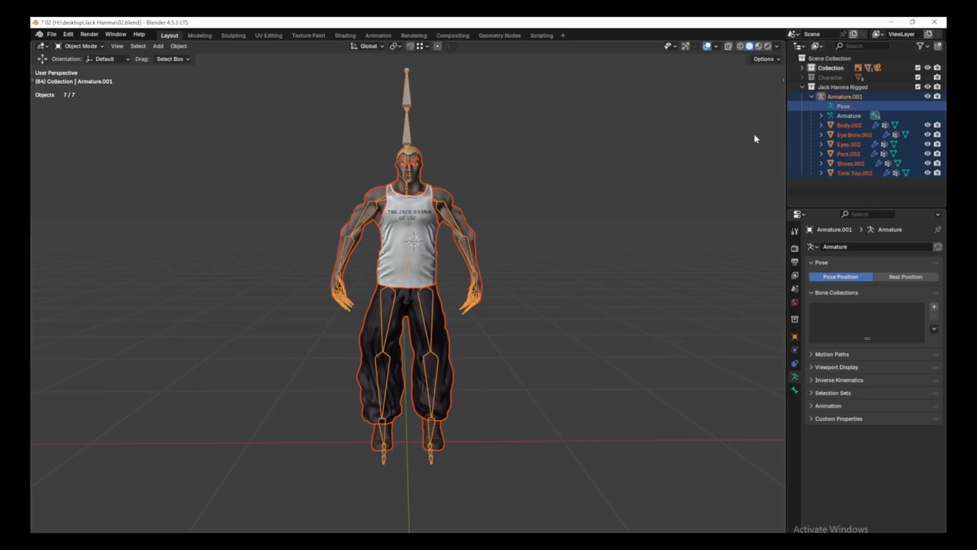
pyautogui.hotkey('shift', 'z')
# Start an FBX export and create a new 'Jack Files' folder on the desktop.
pyautogui.click(51, 36)
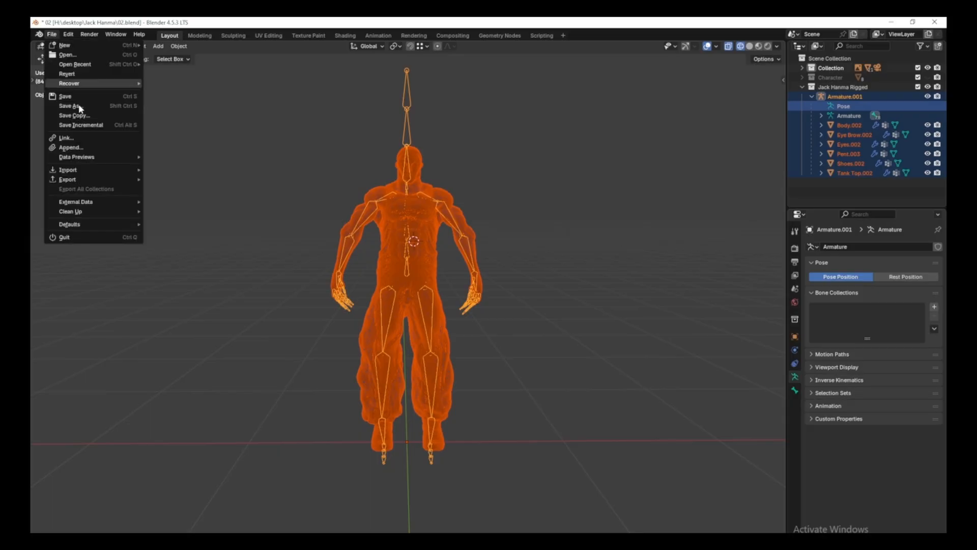
pyautogui.moveTo(83, 180)
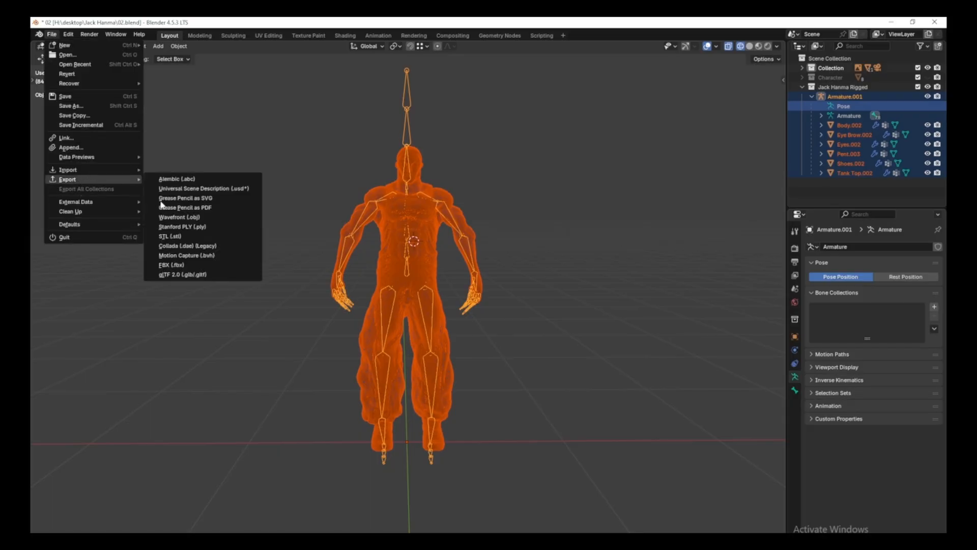
pyautogui.click(172, 265)
pyautogui.click(305, 232)
pyautogui.rightClick(521, 356)
pyautogui.click(529, 368)
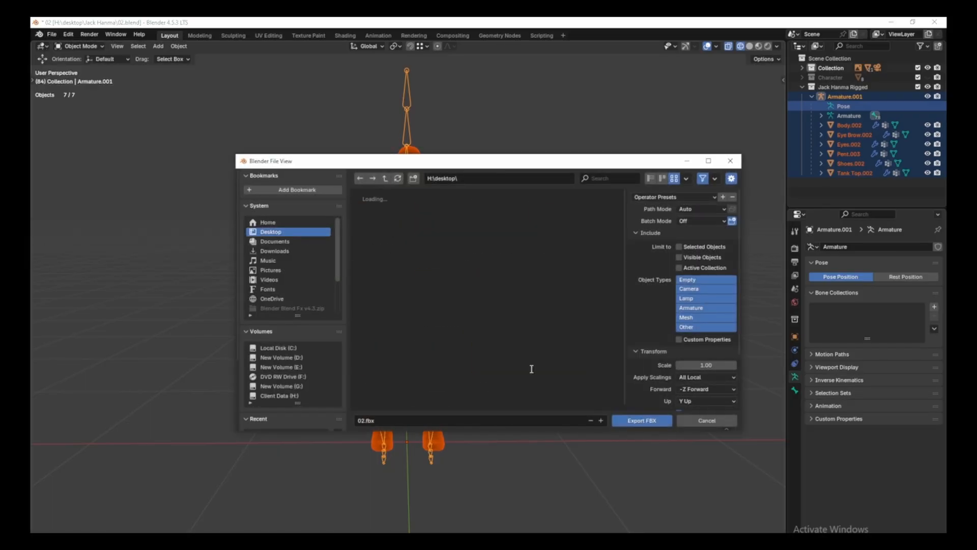
pyautogui.write('Jack Files')
pyautogui.press('Return')
# Export as Jack.fbx in Jack Files with Path Mode Copy and embedded textures.
pyautogui.doubleClick(436, 291)
pyautogui.click(396, 420)
pyautogui.write('Jack')
pyautogui.press('Return')
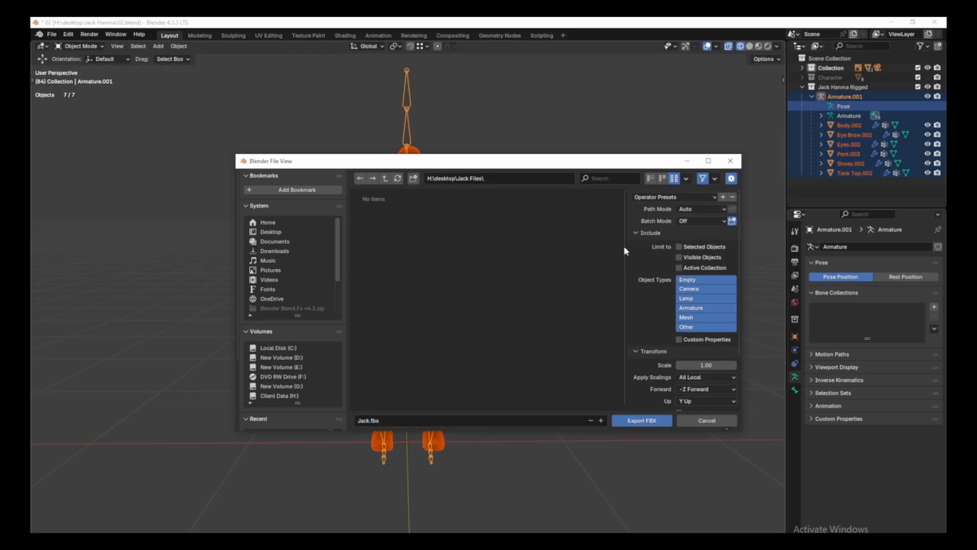
pyautogui.click(722, 210)
pyautogui.click(690, 255)
pyautogui.click(732, 210)
pyautogui.scroll(-4, 650, 332)
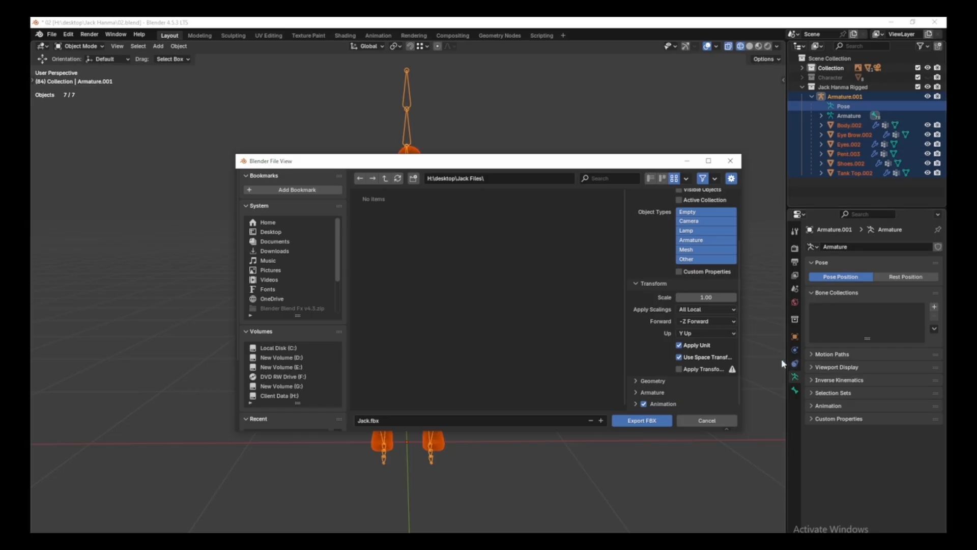
pyautogui.click(643, 420)
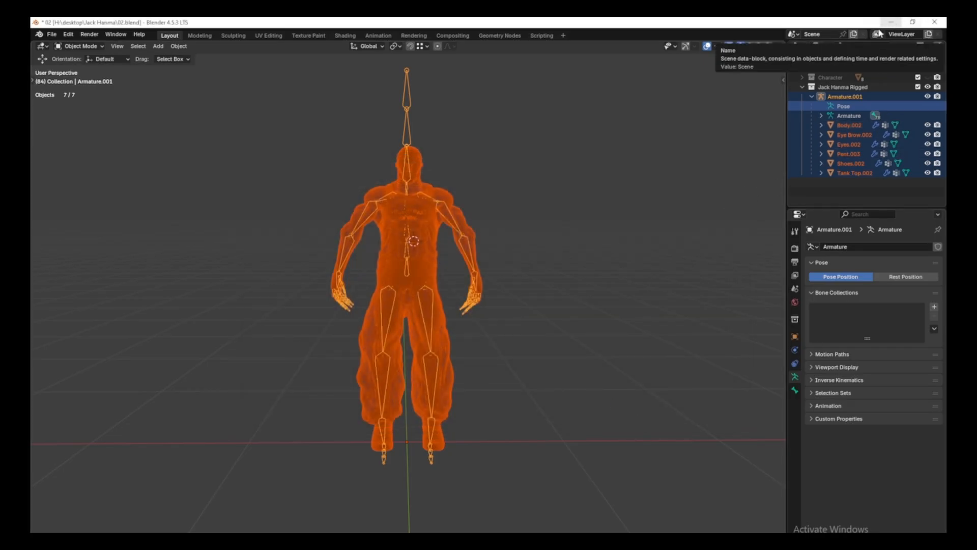
# In Material Preview, select the body object and its bODDY.006 image texture node.
pyautogui.hotkey('shift', 'z')
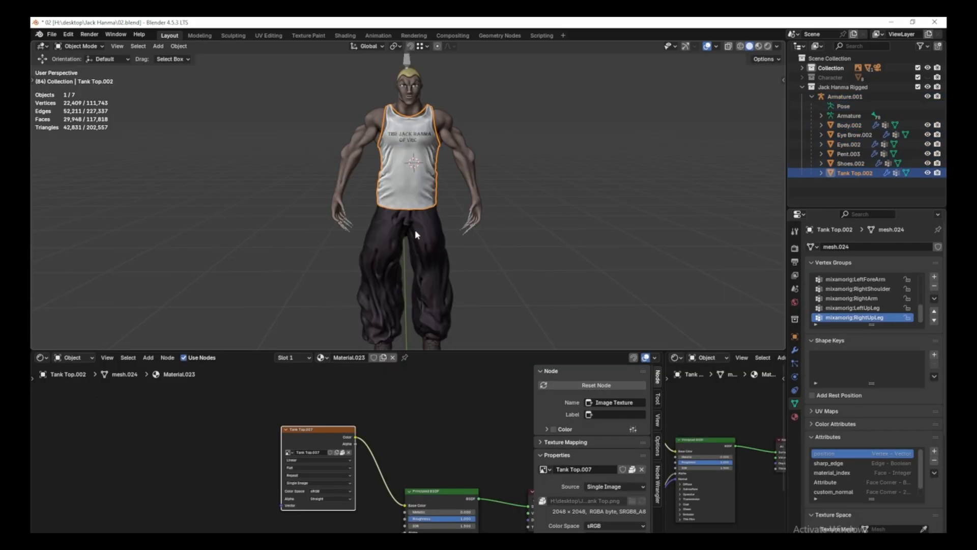
pyautogui.click(414, 230)
pyautogui.click(444, 136)
pyautogui.scroll(-2, 421, 392)
pyautogui.moveTo(299, 438); pyautogui.dragTo(360, 450, button='middle')
pyautogui.scroll(2, 351, 428)
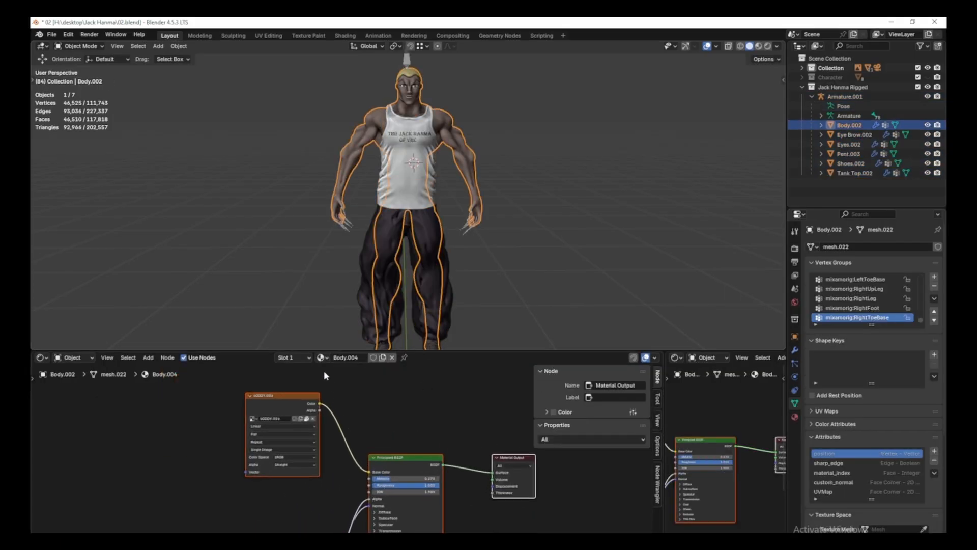
pyautogui.click(273, 399)
pyautogui.moveTo(343, 414); pyautogui.dragTo(393, 423, button='middle')
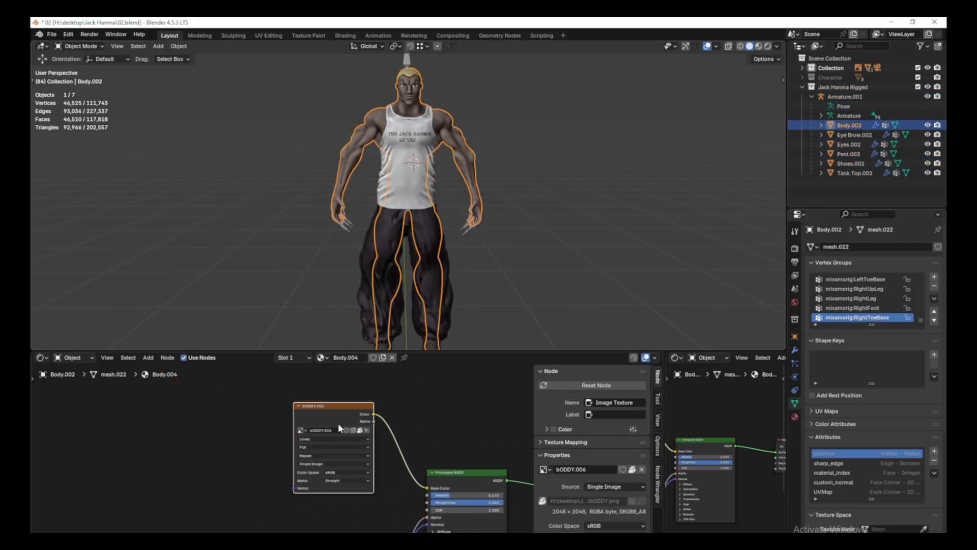
pyautogui.scroll(1, 338, 423)
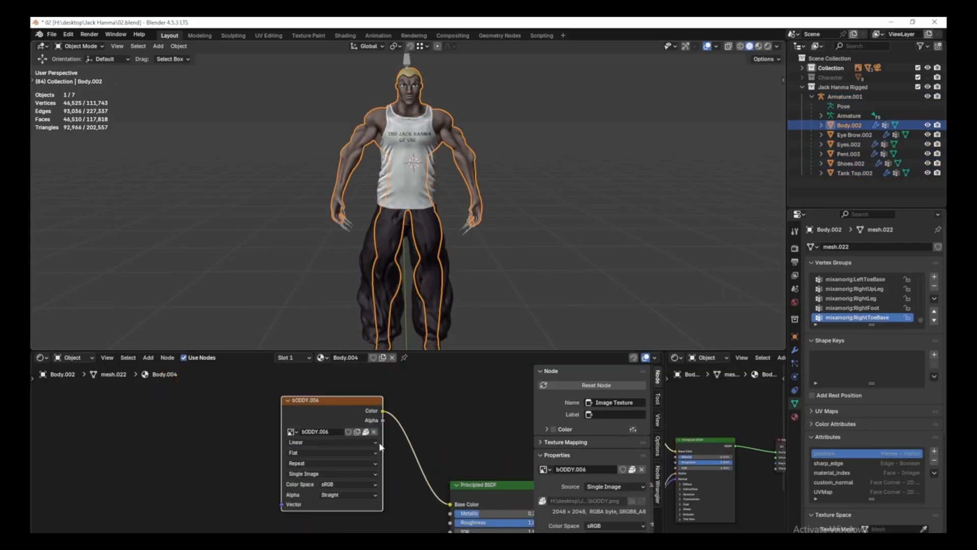
# Show the body texture in a split-off UV Editor and save it as Boddy.png in Jack Files.
pyautogui.moveTo(31, 356); pyautogui.dragTo(216, 366)
pyautogui.click(43, 360)
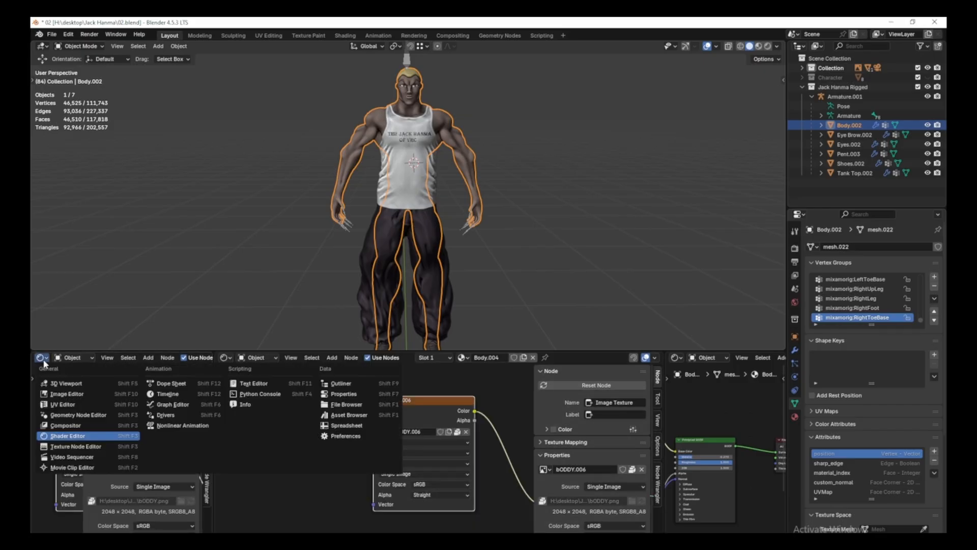
pyautogui.click(63, 405)
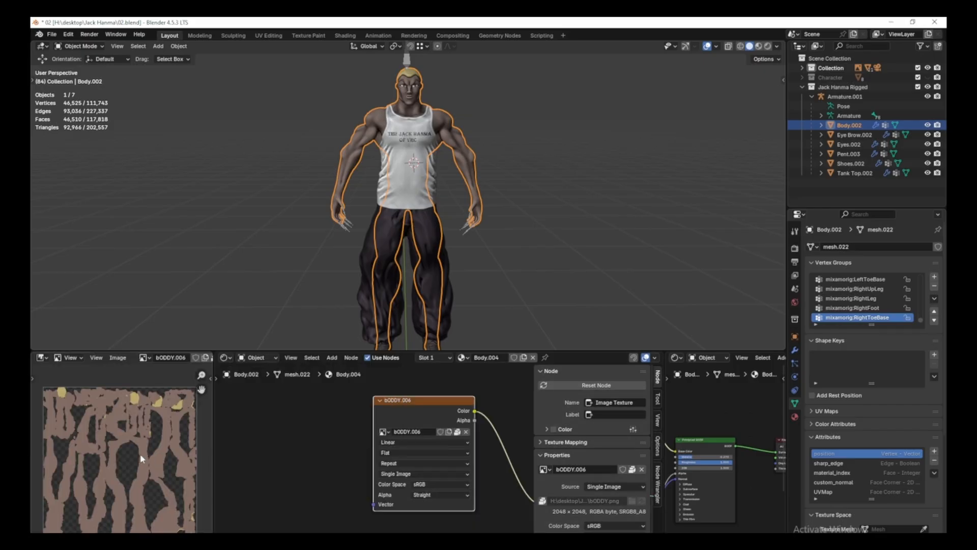
pyautogui.scroll(-3, 91, 440)
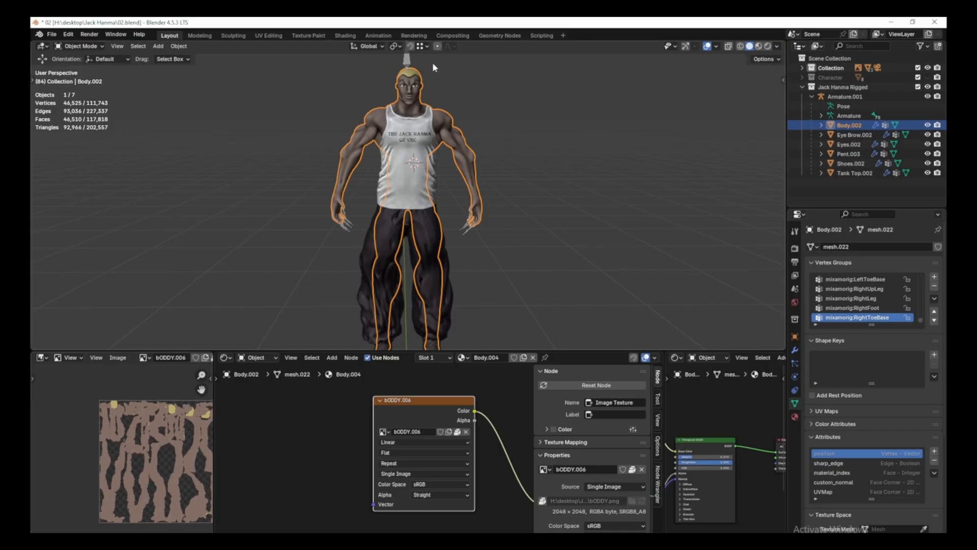
pyautogui.click(118, 357)
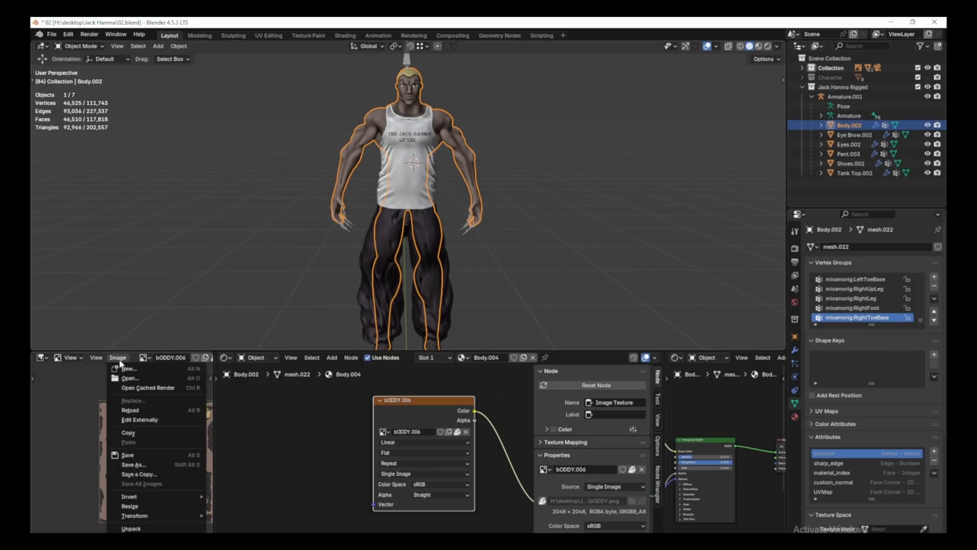
pyautogui.click(145, 465)
pyautogui.click(270, 233)
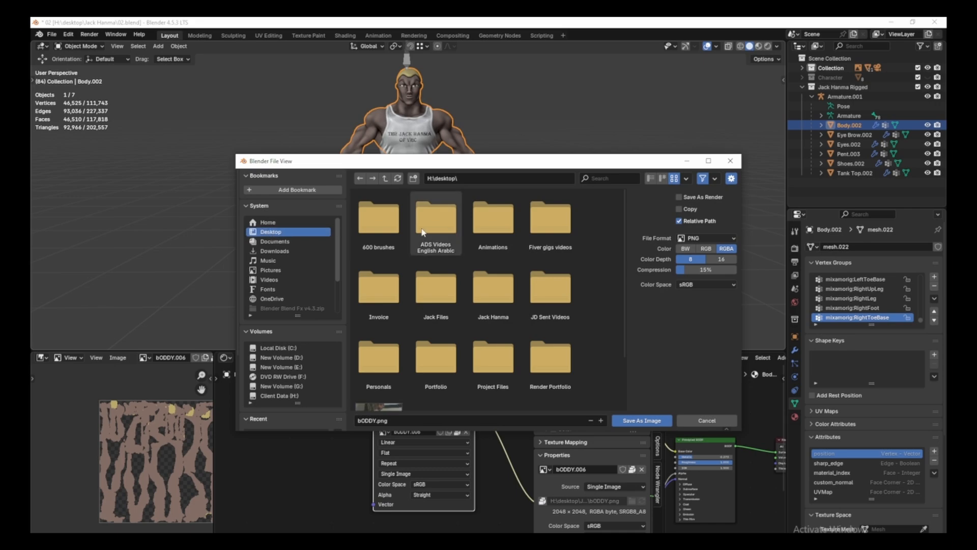
pyautogui.scroll(-1, 514, 340)
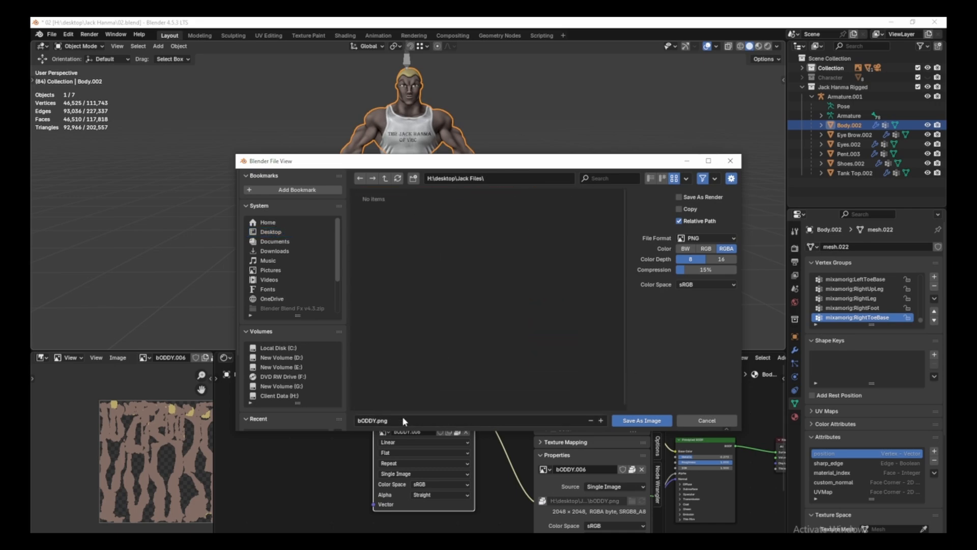
pyautogui.click(625, 420)
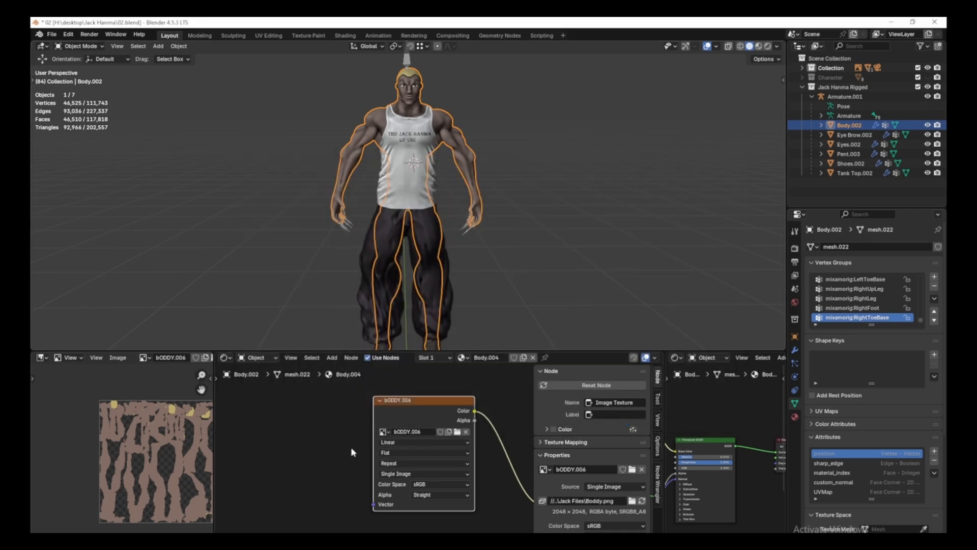
# Select the pants, adjust the view, then reselect the body object.
pyautogui.scroll(-2, 350, 447)
pyautogui.click(440, 245)
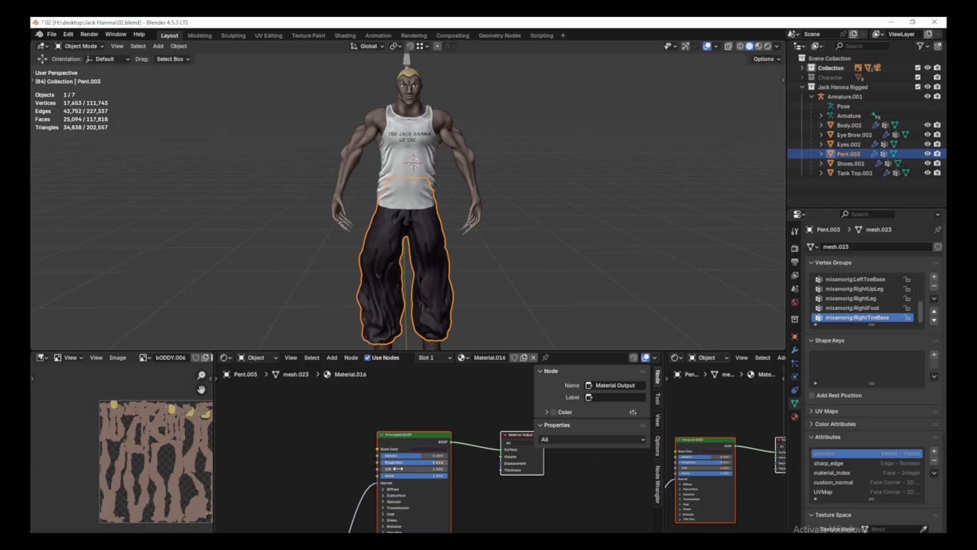
pyautogui.scroll(-2, 397, 468)
pyautogui.moveTo(460, 141); pyautogui.dragTo(462, 166, button='middle')
pyautogui.click(466, 198)
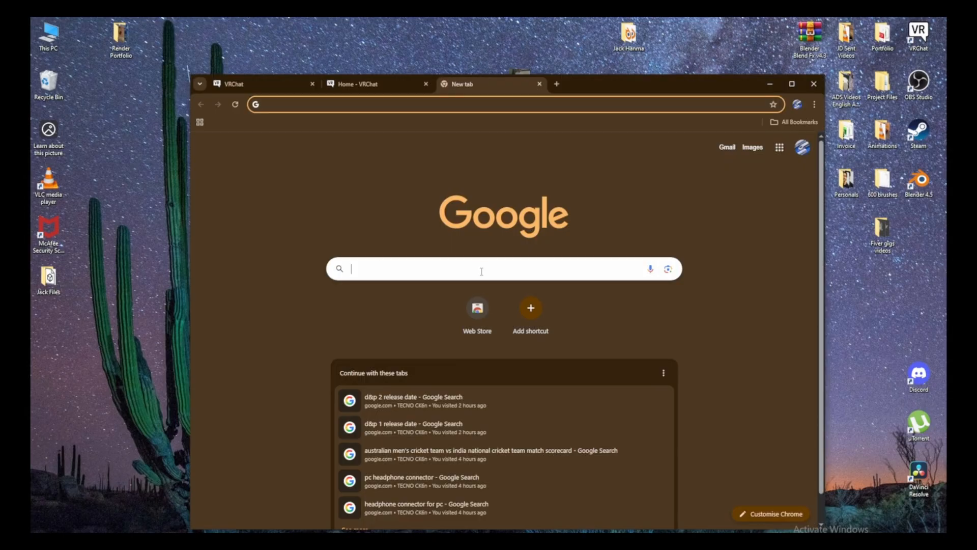
# Search Google for 'Unity hub' and download the Windows installer from unity.com/download.
pyautogui.click(484, 264)
pyautogui.write('U')
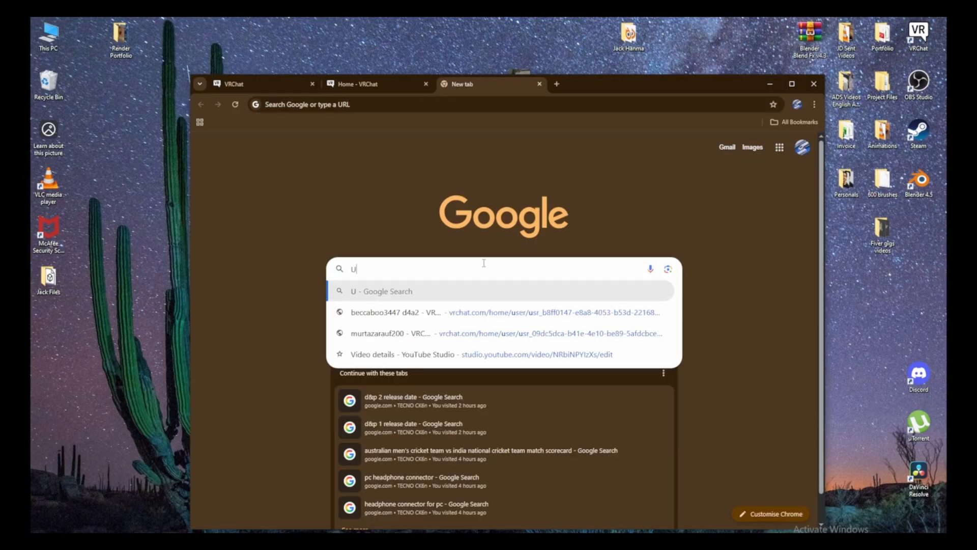
pyautogui.write('nity hub')
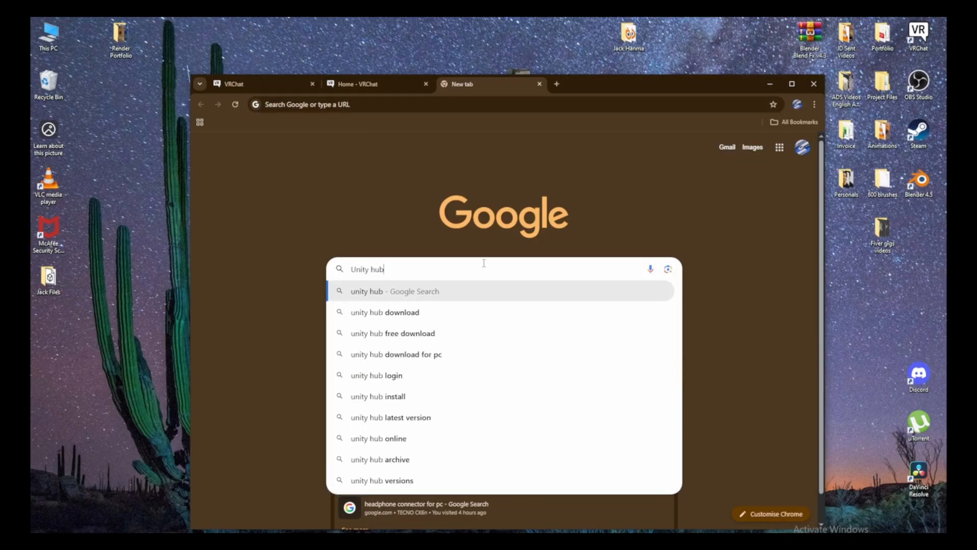
pyautogui.press('Return')
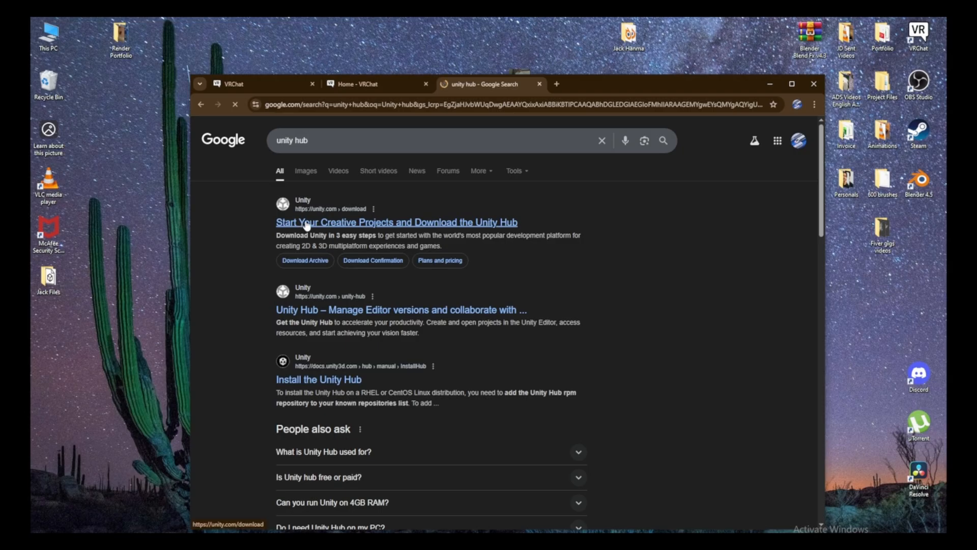
pyautogui.click(304, 222)
pyautogui.scroll(-2, 372, 305)
pyautogui.click(349, 231)
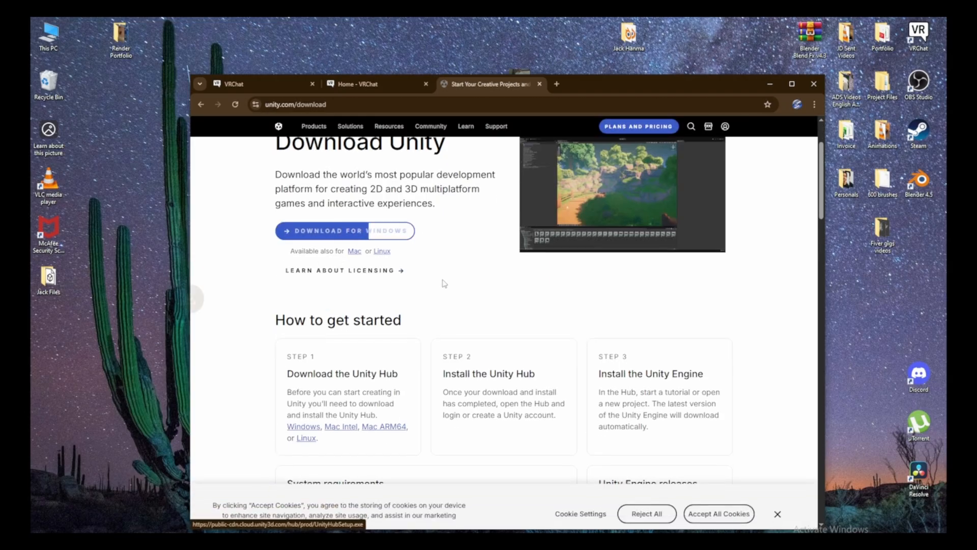
pyautogui.click(780, 104)
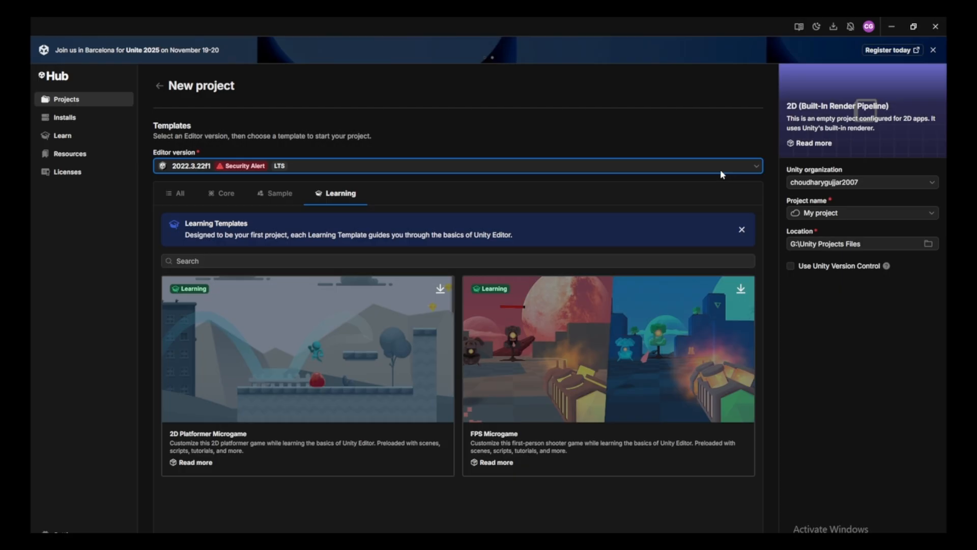
pyautogui.click(735, 163)
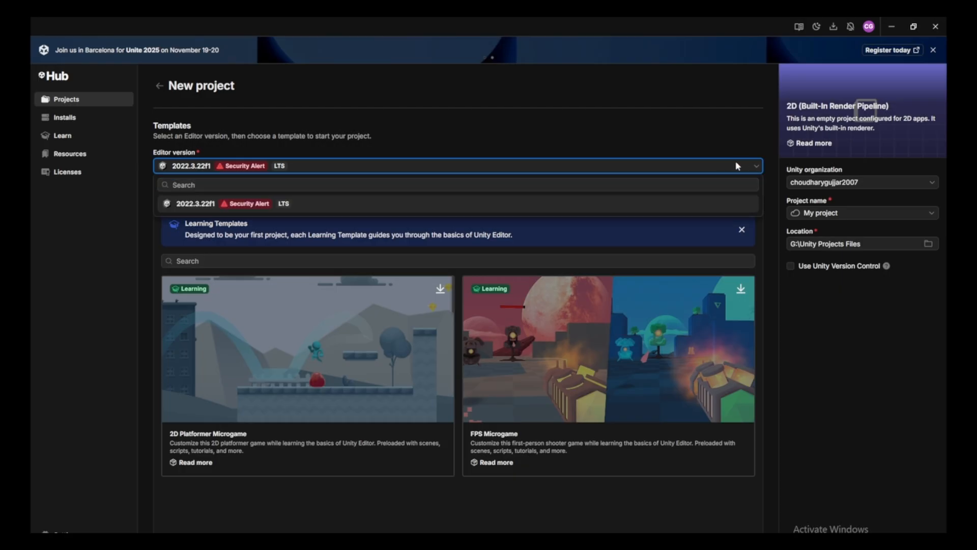
# Review installed editors in Unity Hub, then open the download archive from Install Editor's Archive tab.
pyautogui.click(735, 163)
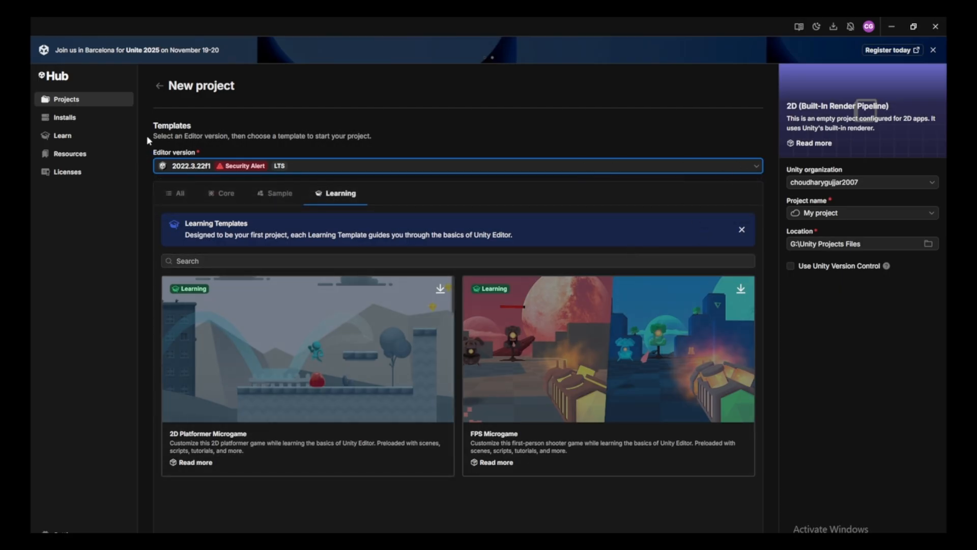
pyautogui.click(75, 122)
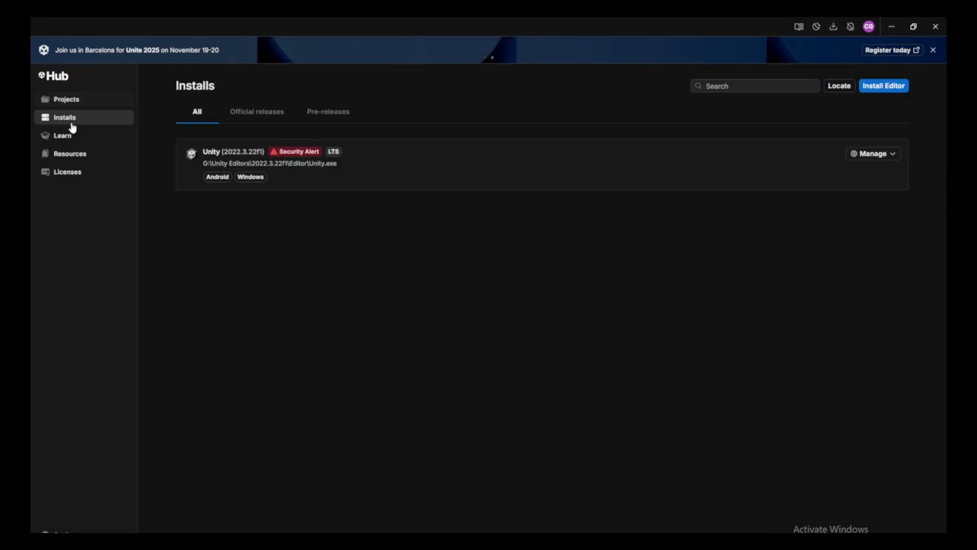
pyautogui.click(245, 114)
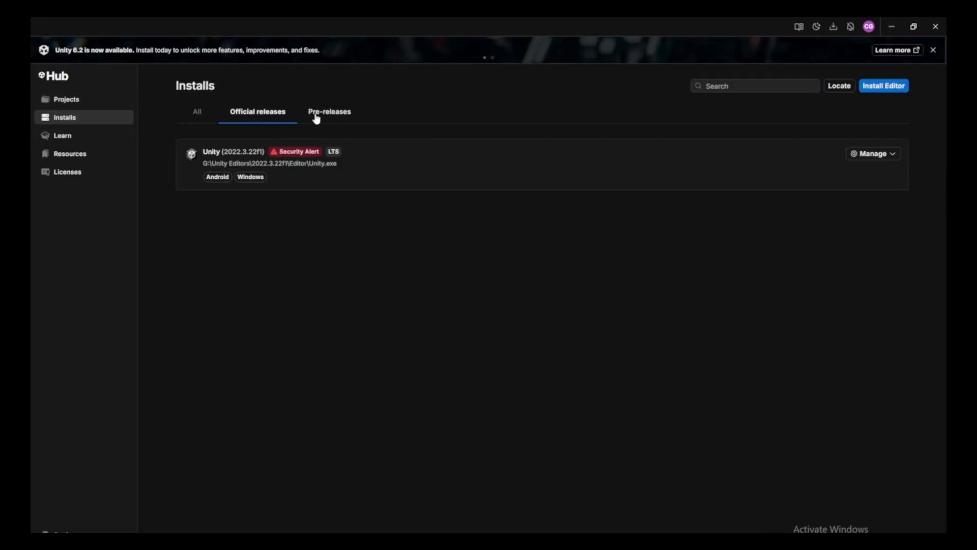
pyautogui.click(329, 114)
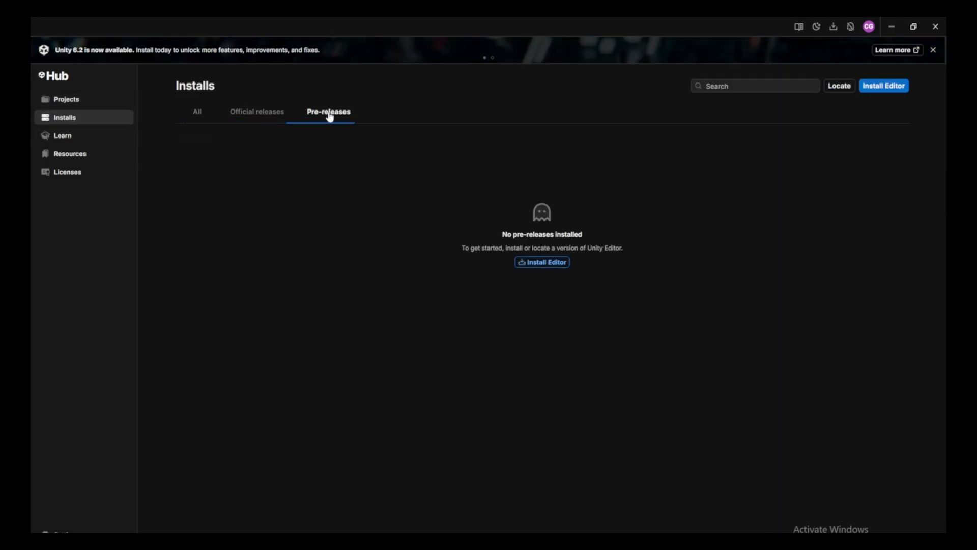
pyautogui.click(543, 262)
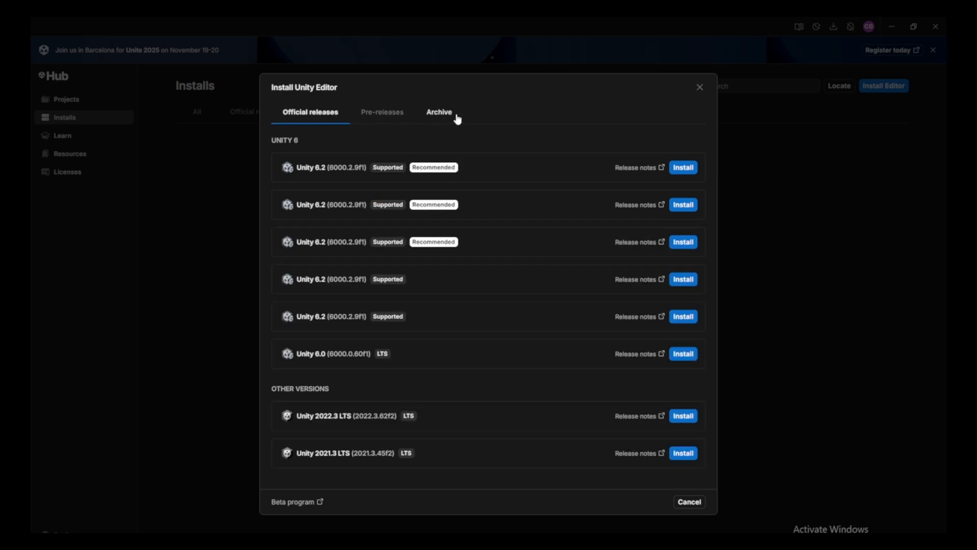
pyautogui.click(441, 113)
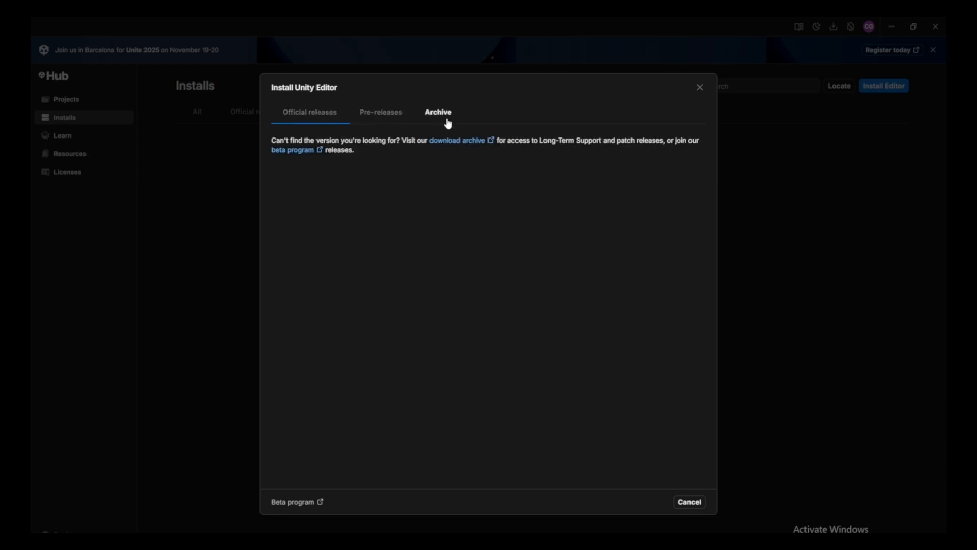
pyautogui.click(468, 147)
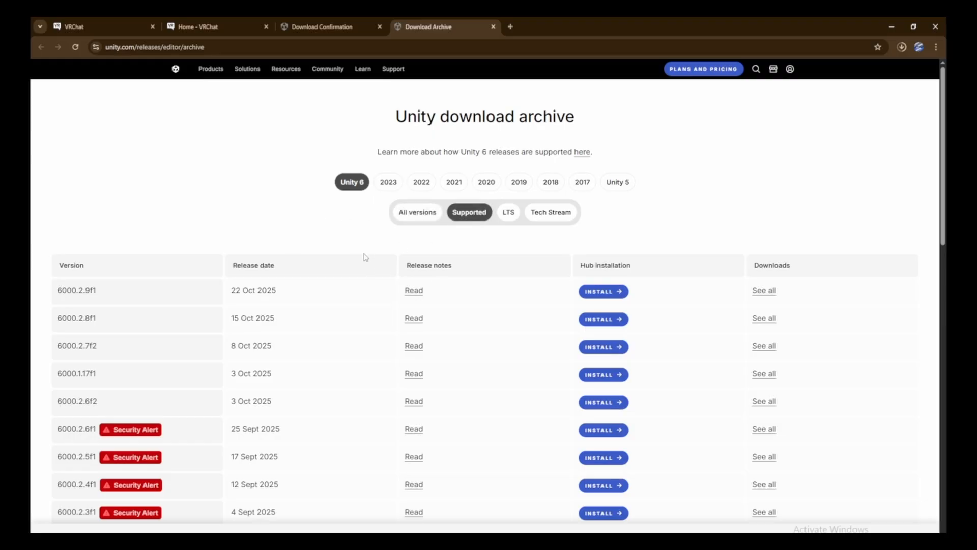
# Search Google for 'which unity version is best for the vr chat'.
pyautogui.hotkey('ctrl', 't')
pyautogui.write('which version is best for the vr')
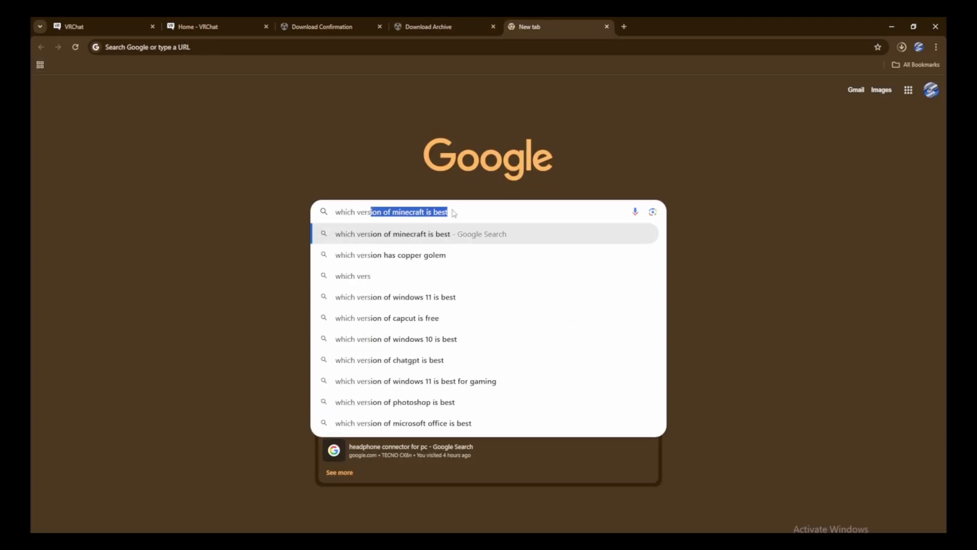
pyautogui.hotkey('ctrl', 'Left')
pyautogui.hotkey('ctrl', 'Left')
pyautogui.hotkey('ctrl', 'Left')
pyautogui.hotkey('ctrl', 'Left')
pyautogui.hotkey('ctrl', 'Left')
pyautogui.hotkey('ctrl', 'Left')
pyautogui.write('unity')
pyautogui.click(517, 214)
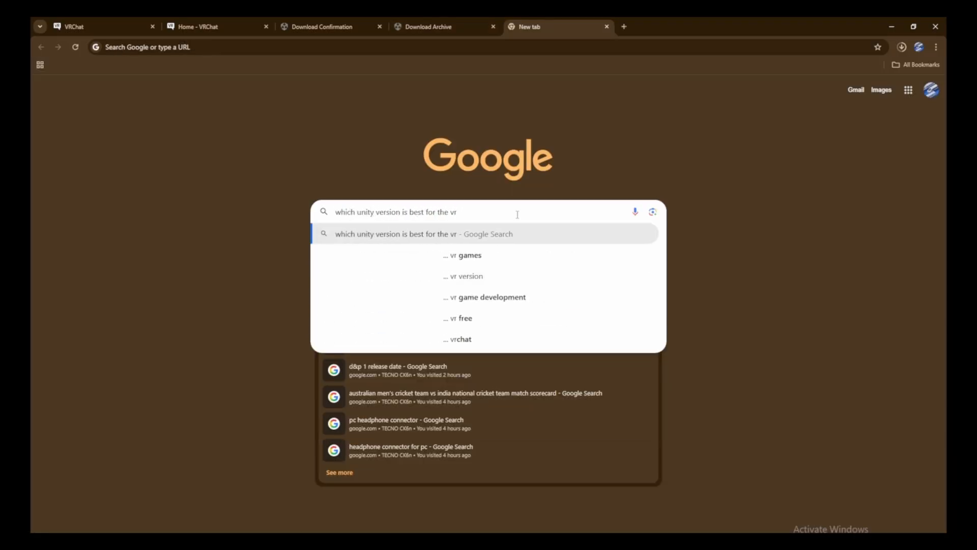
pyautogui.write('chat')
pyautogui.press('Return')
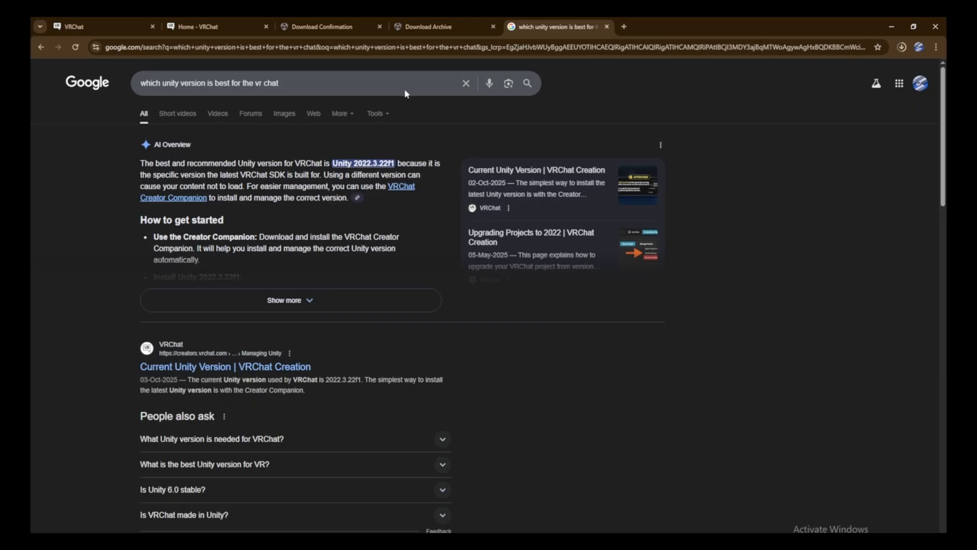
# On the download archive's 2022 list, install Unity 2022.3.22f1 via Unity Hub.
pyautogui.click(413, 25)
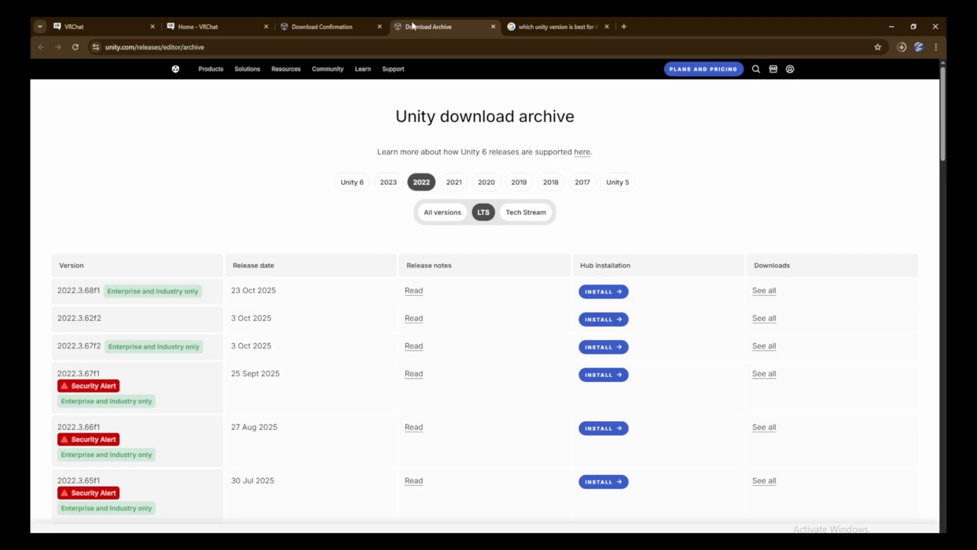
pyautogui.click(420, 183)
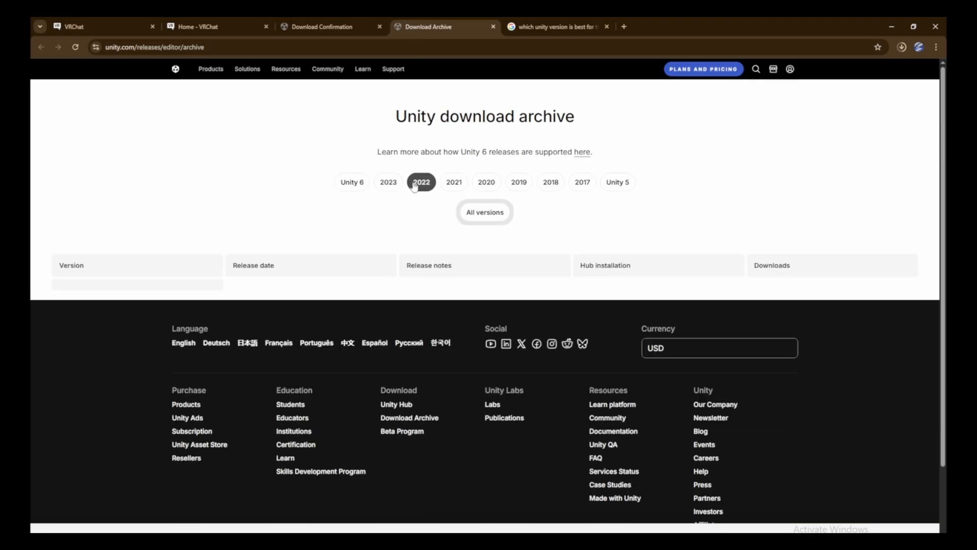
pyautogui.scroll(-2, 329, 265)
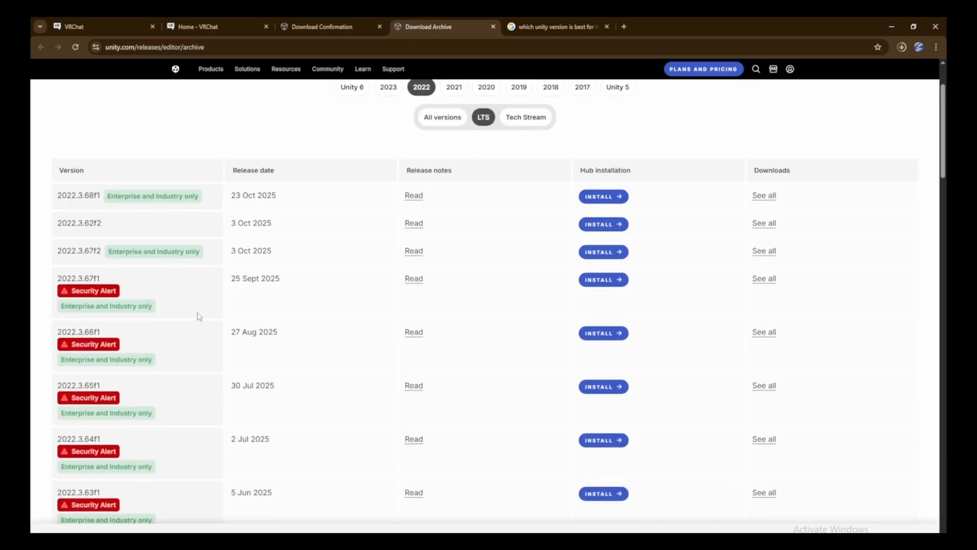
pyautogui.scroll(-20, 168, 265)
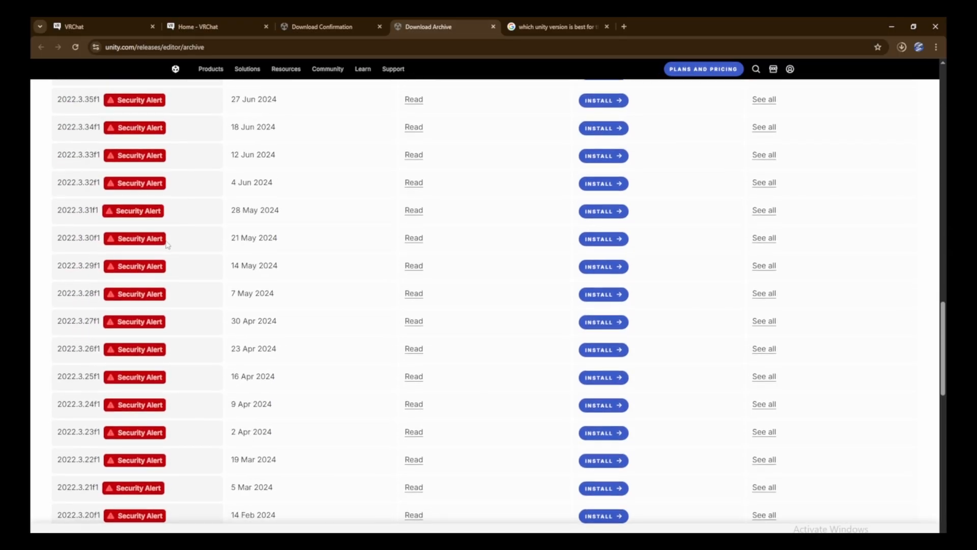
pyautogui.scroll(2, 172, 237)
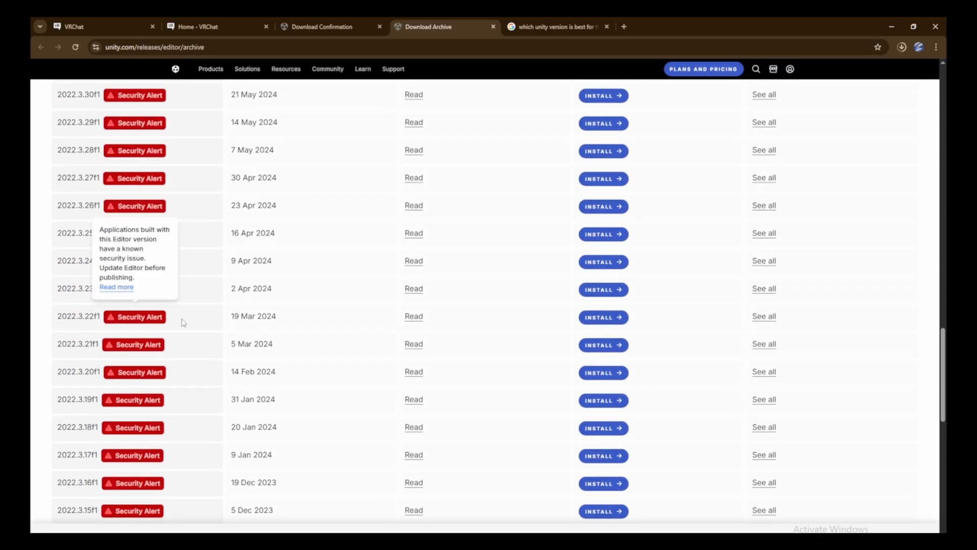
pyautogui.click(617, 318)
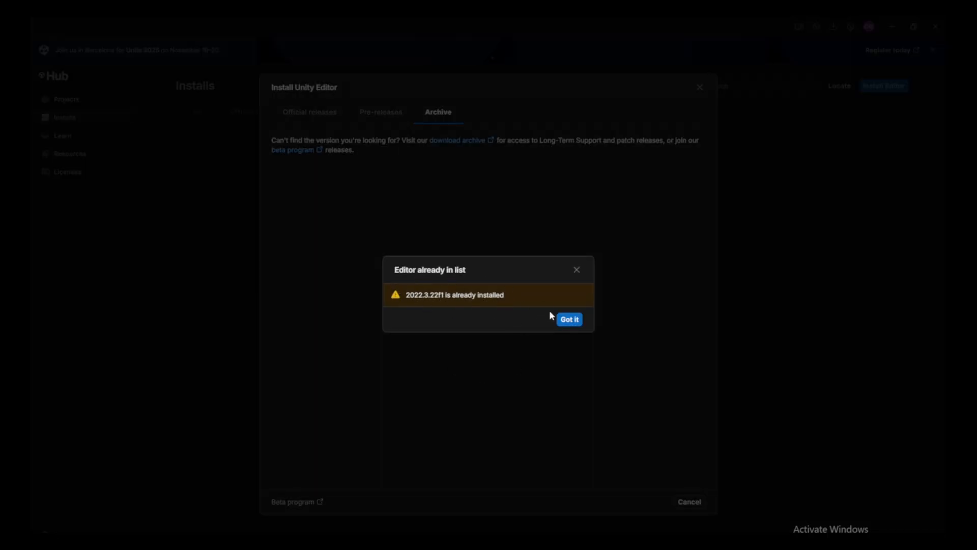
# Dismiss the already-installed notice and browse the Add modules list for 2022.3.22f1.
pyautogui.click(577, 270)
pyautogui.click(873, 153)
pyautogui.click(882, 169)
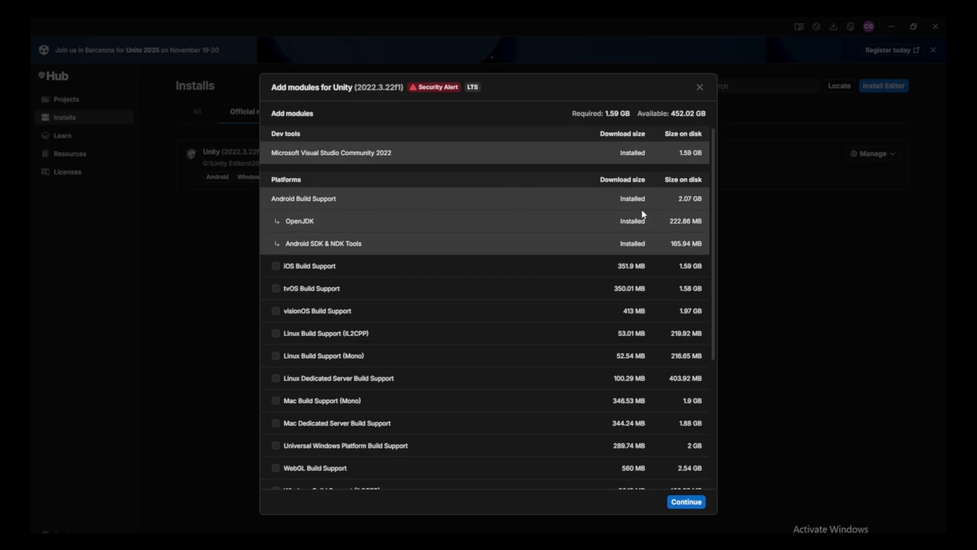
pyautogui.scroll(-2, 364, 216)
pyautogui.scroll(2, 283, 282)
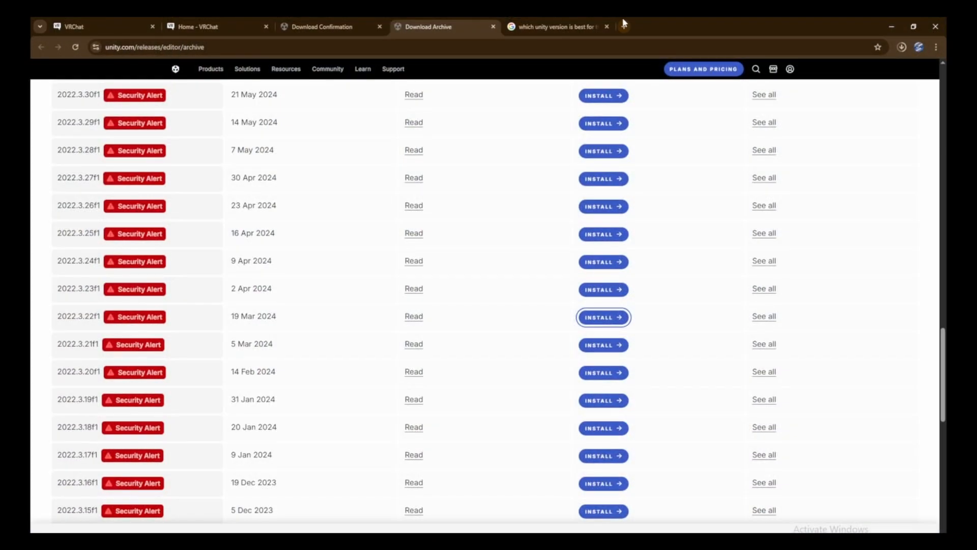
# Search Google for 'vrchat' in a new tab and open the VRChat website.
pyautogui.hotkey('ctrl', 't')
pyautogui.click(456, 212)
pyautogui.write('vrchat')
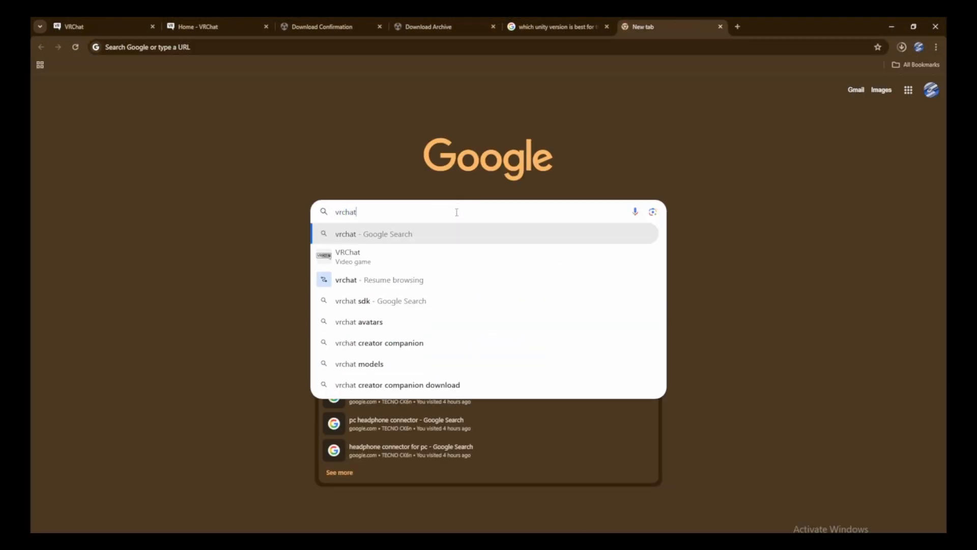
pyautogui.press('Return')
pyautogui.click(158, 165)
# Log in, go to the Download page and download the Creator Companion.
pyautogui.click(873, 78)
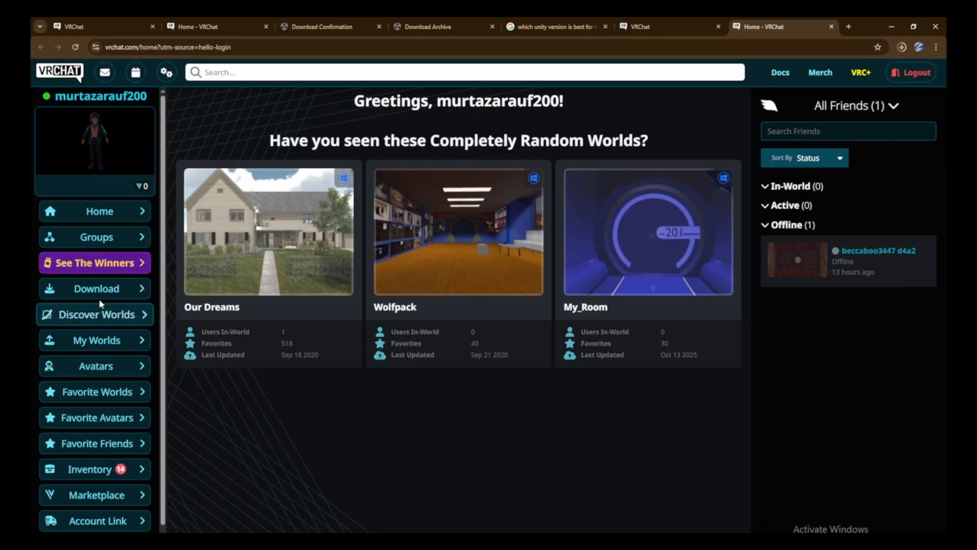
pyautogui.click(84, 288)
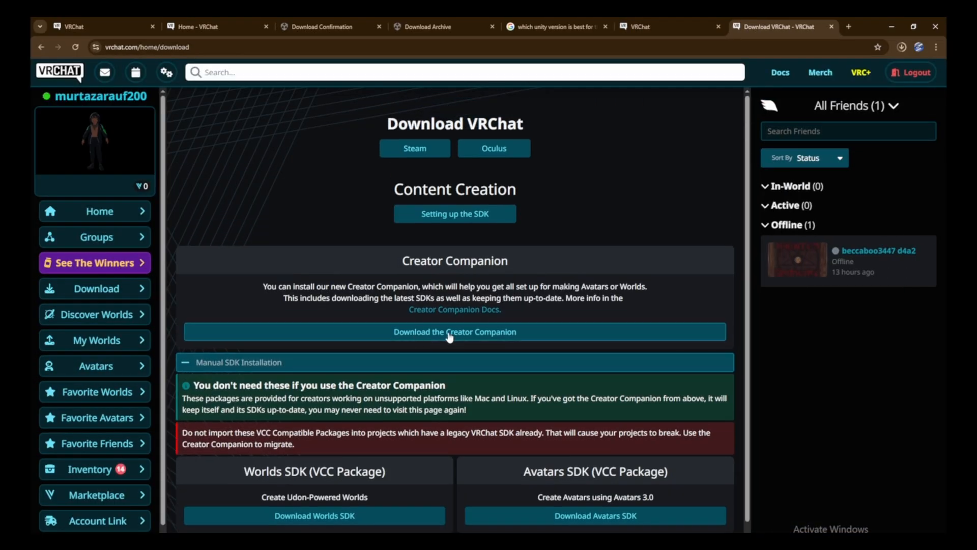
pyautogui.click(498, 334)
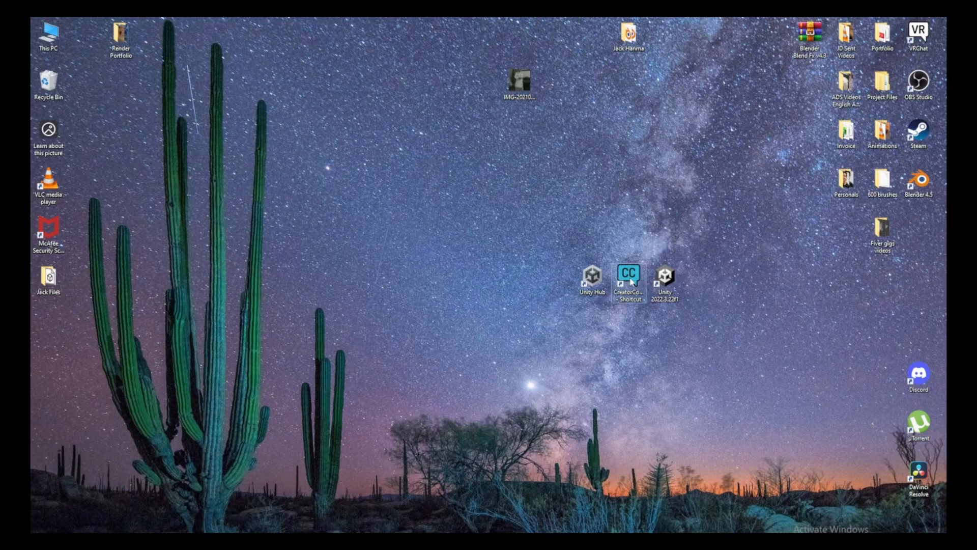
# Create a Unity 2022 Avatar Project named 'Jack' in the Creator Companion.
pyautogui.doubleClick(628, 278)
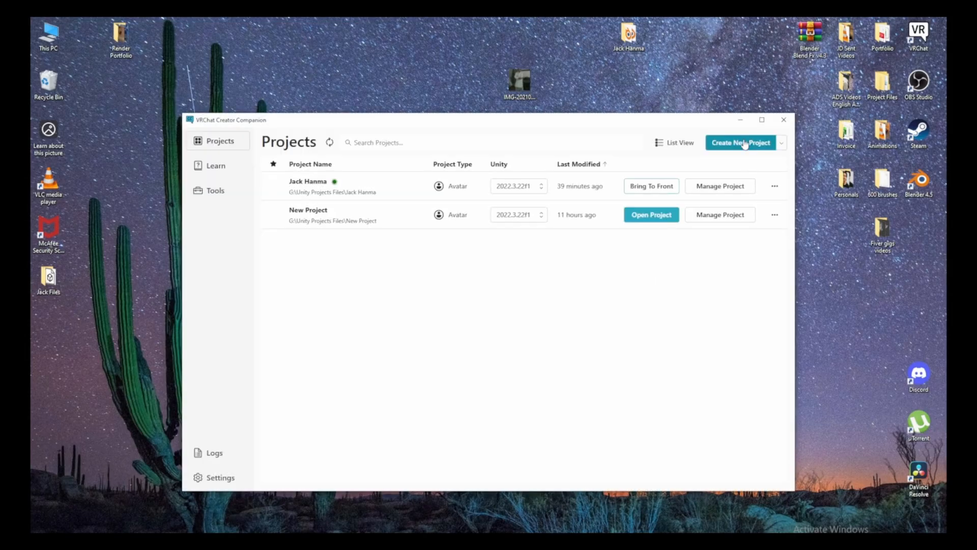
pyautogui.click(745, 145)
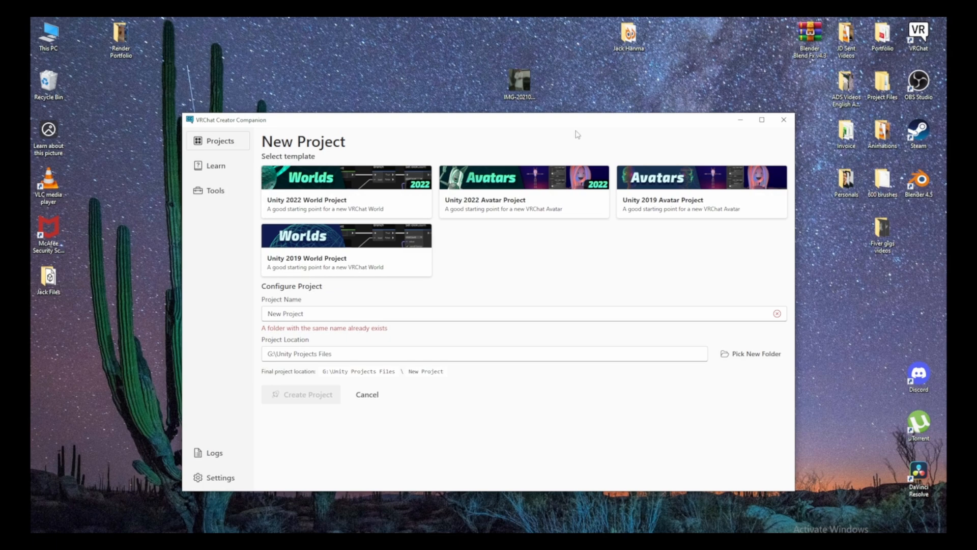
pyautogui.click(479, 193)
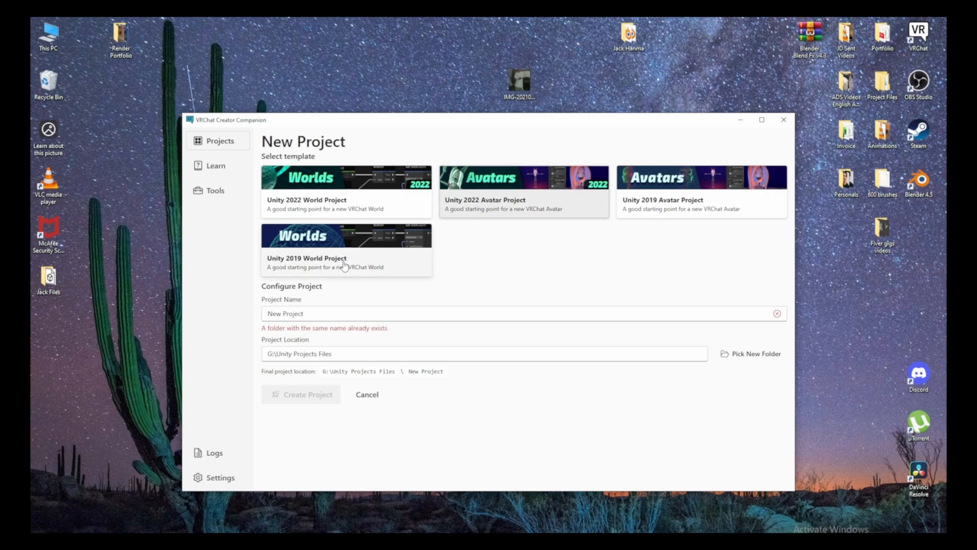
pyautogui.tripleClick(403, 313)
pyautogui.write('Jack')
pyautogui.click(751, 350)
pyautogui.press('Return')
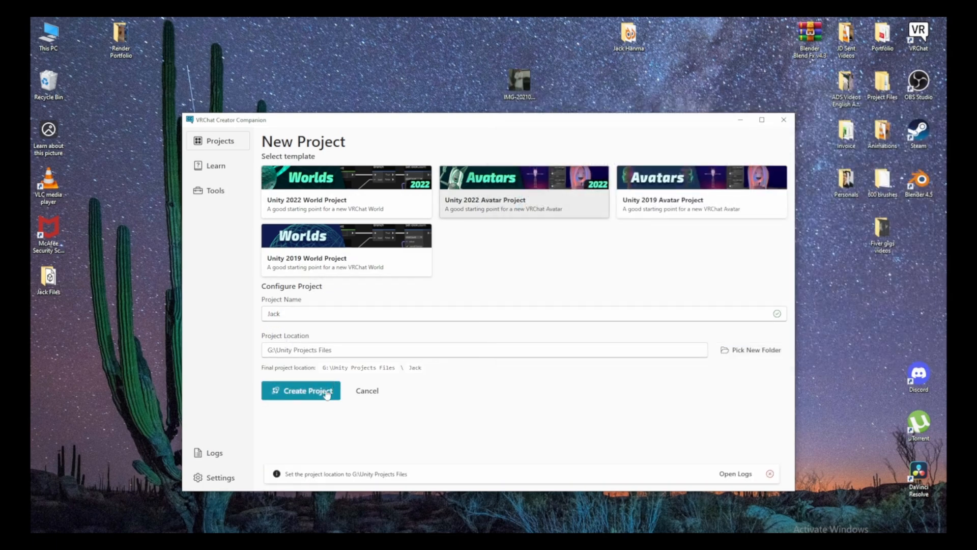
pyautogui.click(321, 391)
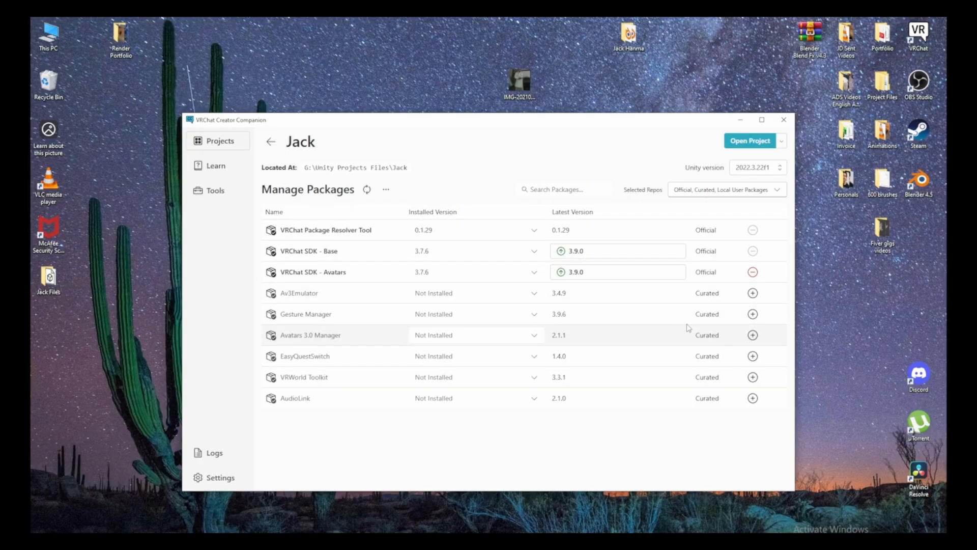
# Add Gesture Manager, download the Avatars SDK package, and open Jack in Unity.
pyautogui.click(753, 314)
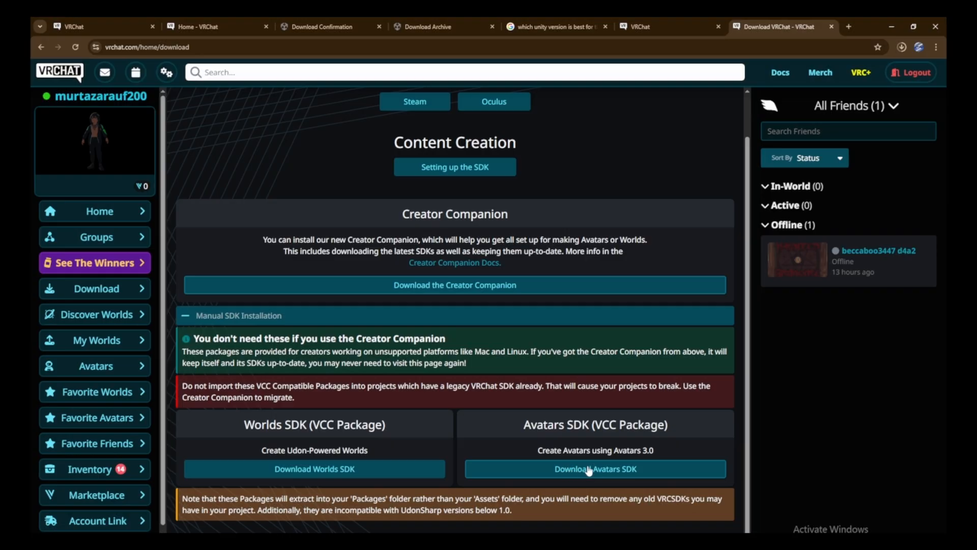
pyautogui.click(604, 471)
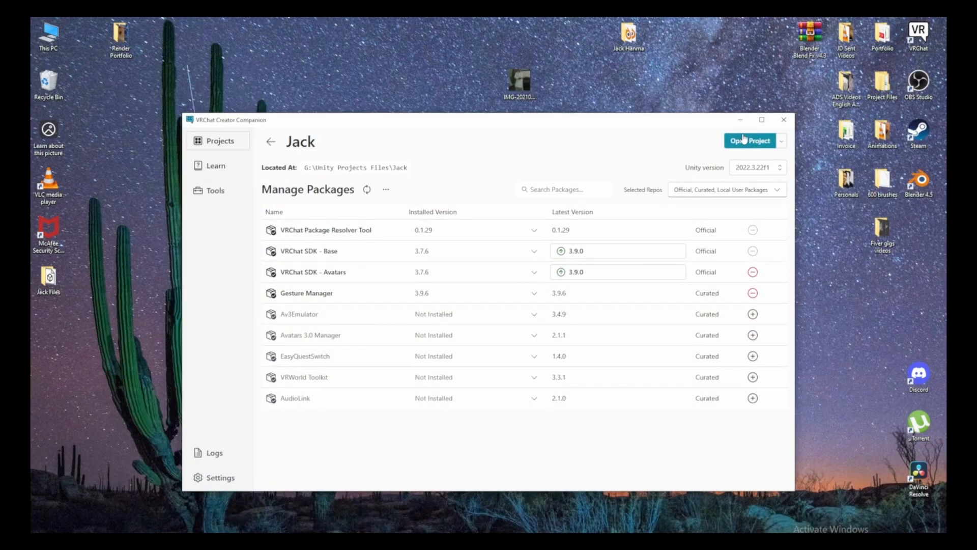
pyautogui.click(759, 141)
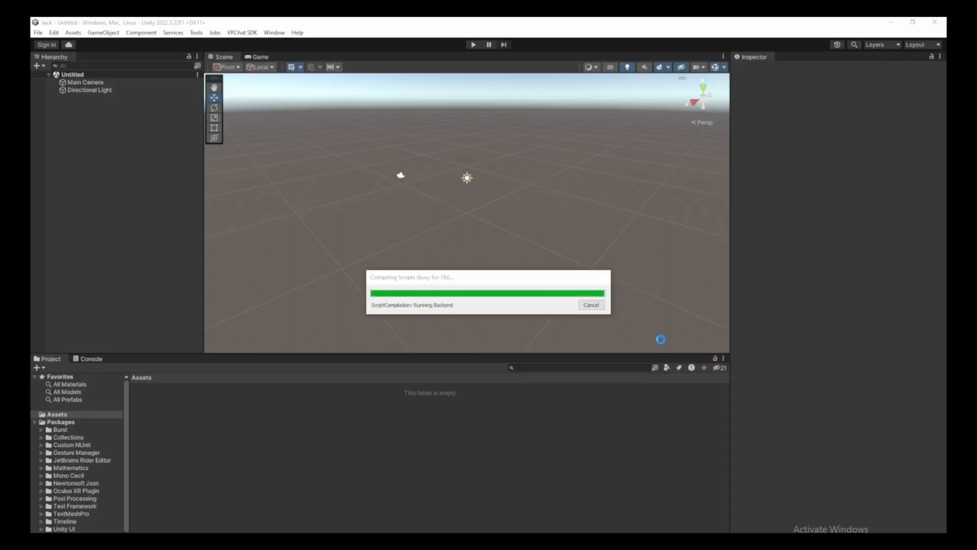
# Drag the VRChat-Avatars 3.9.0 package into Assets, then cancel its import.
pyautogui.moveTo(542, 166); pyautogui.dragTo(273, 453)
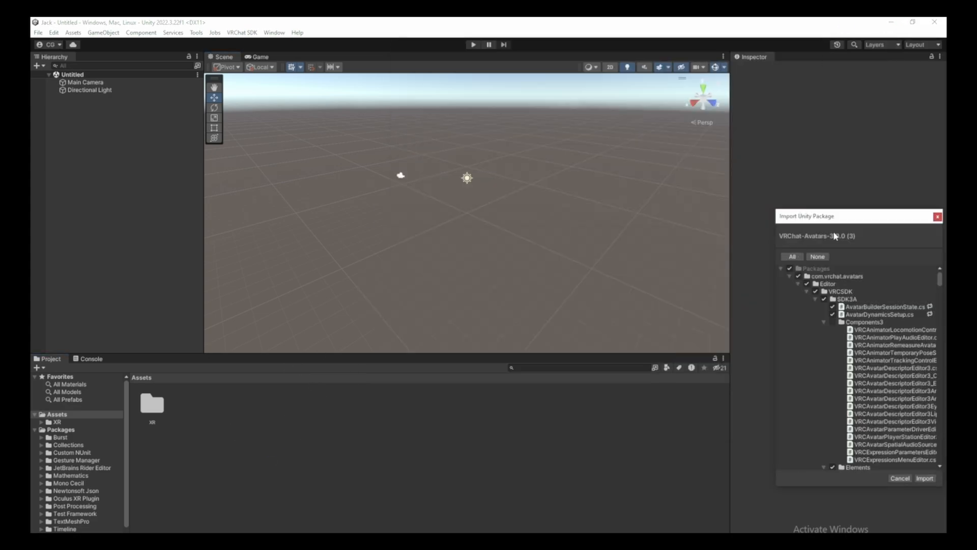
pyautogui.moveTo(860, 224); pyautogui.dragTo(758, 192)
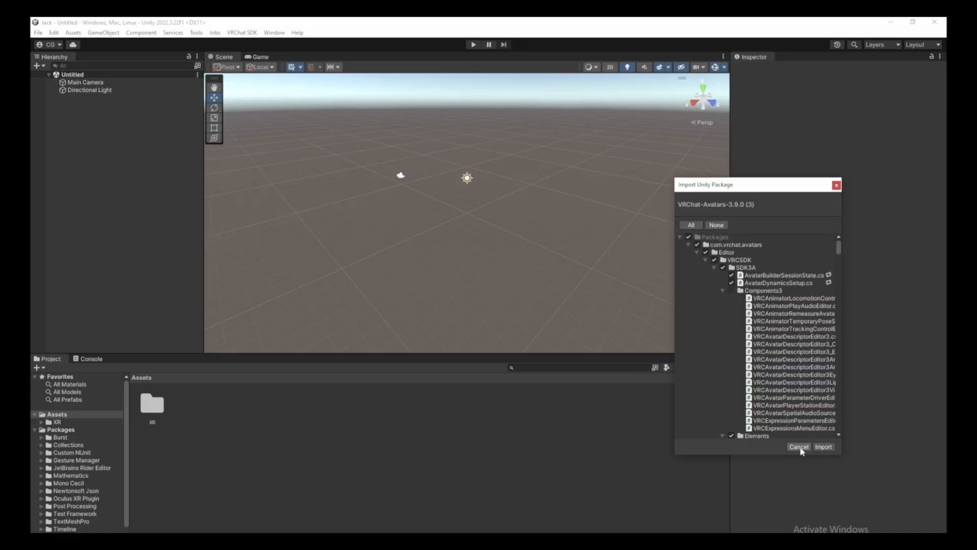
pyautogui.click(799, 447)
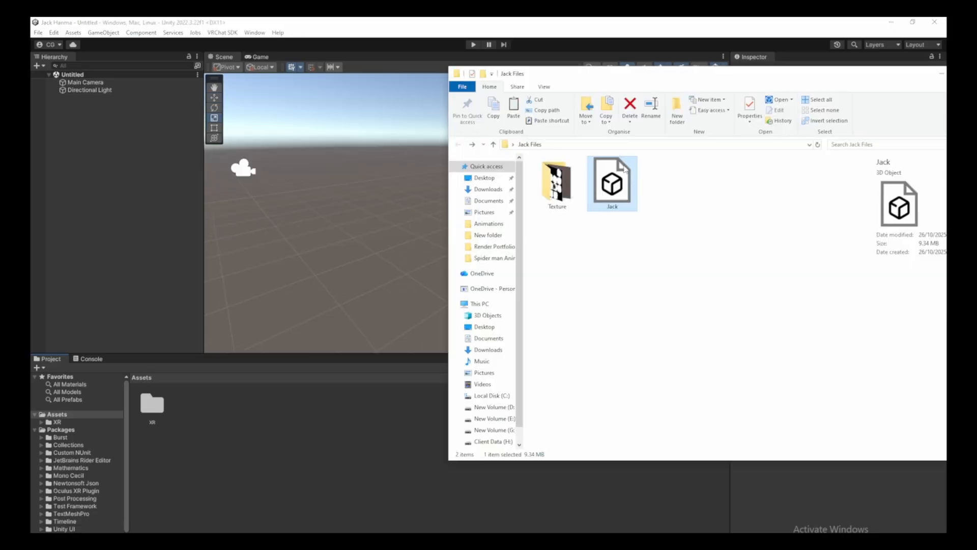
# Import the Jack model file into the project assets and drag it into the scene.
pyautogui.moveTo(612, 184); pyautogui.dragTo(250, 430)
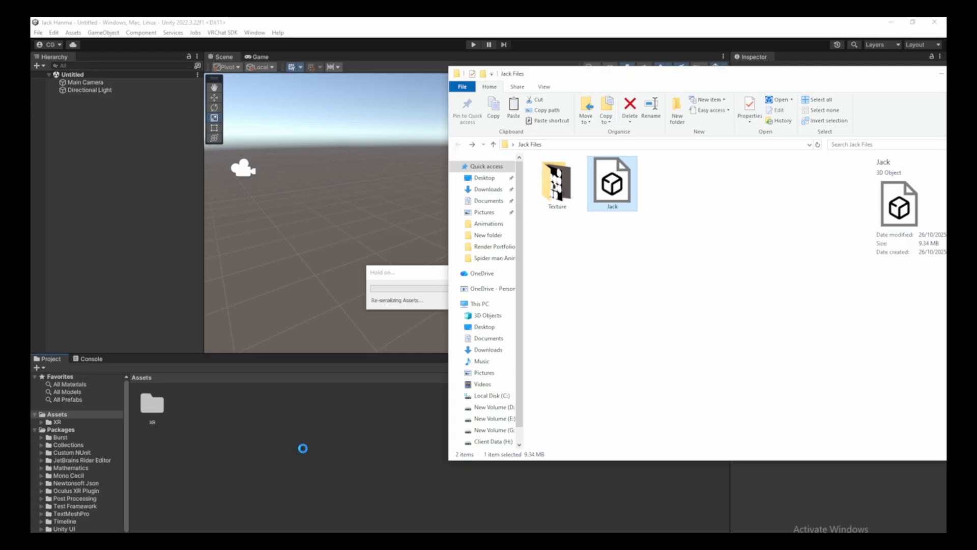
pyautogui.click(304, 452)
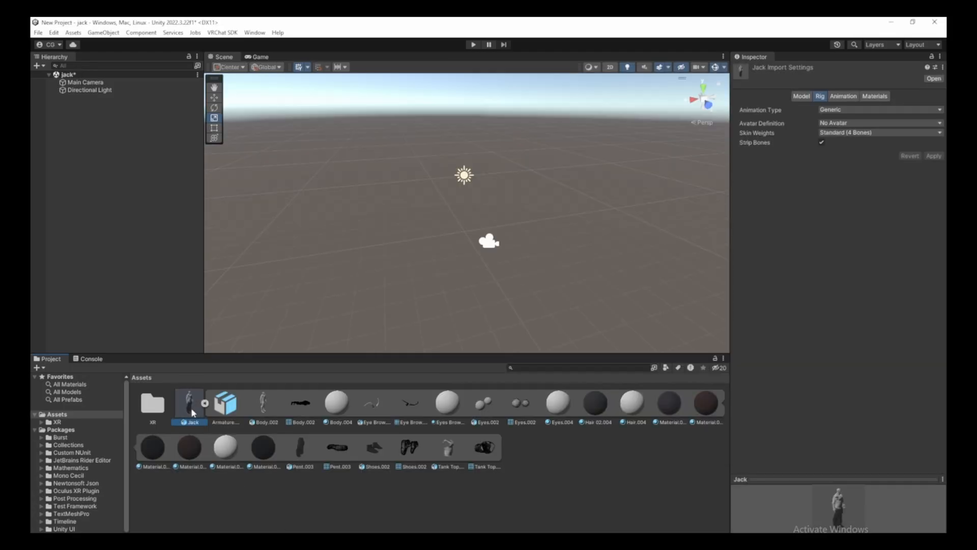
pyautogui.moveTo(193, 414); pyautogui.dragTo(75, 124)
# Fly the Scene view camera around until the textured Jack avatar is centred.
pyautogui.scroll(2, 492, 254)
pyautogui.moveTo(478, 229); pyautogui.dragTo(428, 185, button='right')
pyautogui.press('w')
pyautogui.press('w')
pyautogui.press('d')
pyautogui.press('a')
pyautogui.press('s')
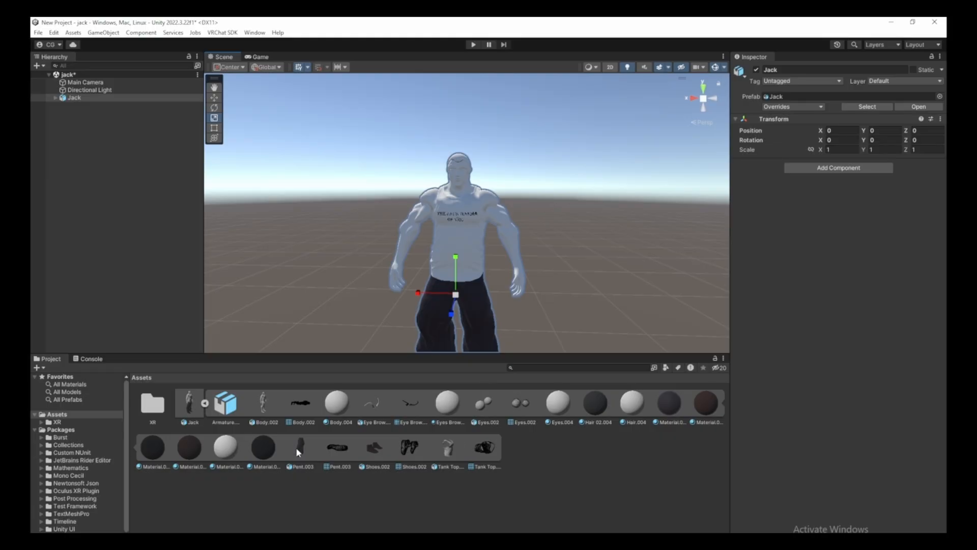
pyautogui.moveTo(511, 185)
pyautogui.mouseDown(button='right')
pyautogui.moveTo(545, 198)
pyautogui.moveTo(514, 174)
pyautogui.mouseUp(button='right')
pyautogui.press('w')
pyautogui.click(582, 160)
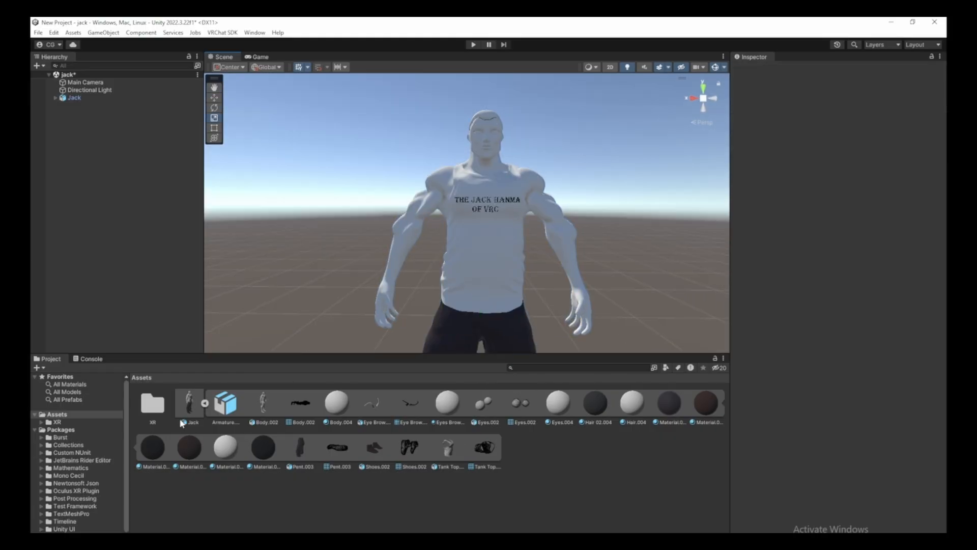
# Extract the Jack model's embedded textures into Desktop > Jack Files > Texture from its Materials settings.
pyautogui.click(188, 405)
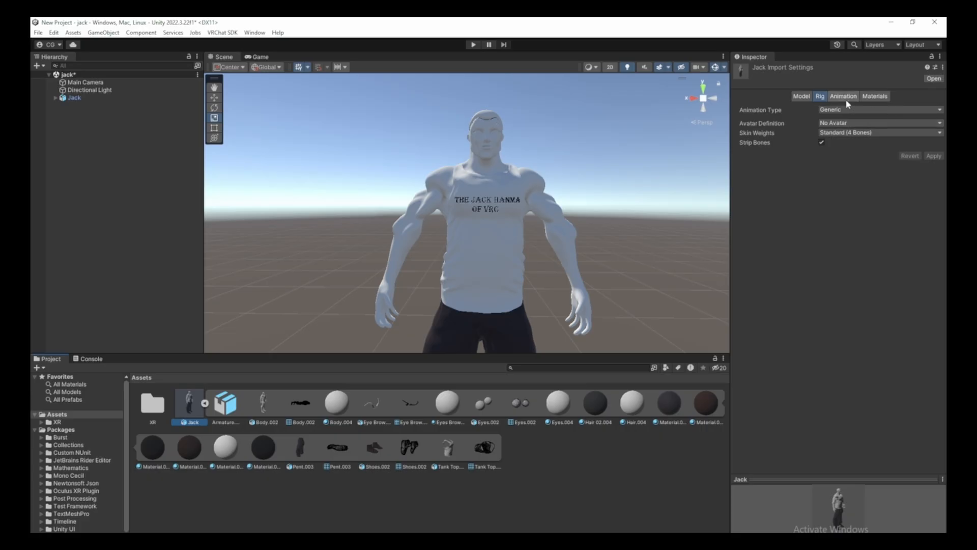
pyautogui.click(874, 97)
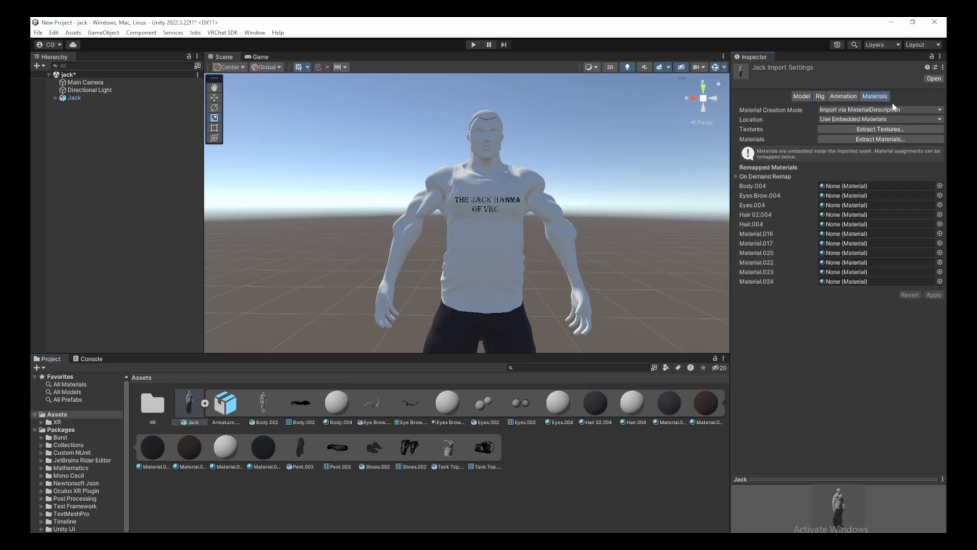
pyautogui.click(871, 130)
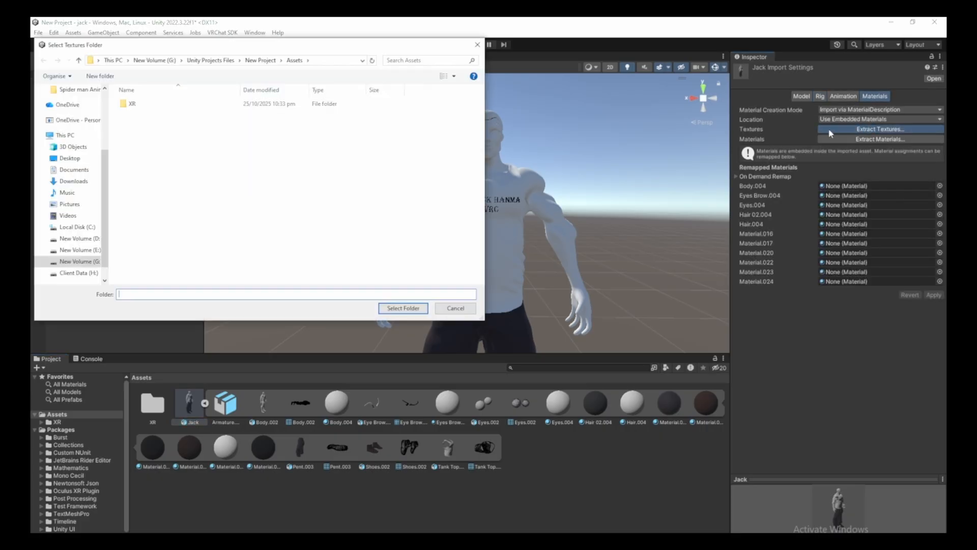
pyautogui.click(70, 108)
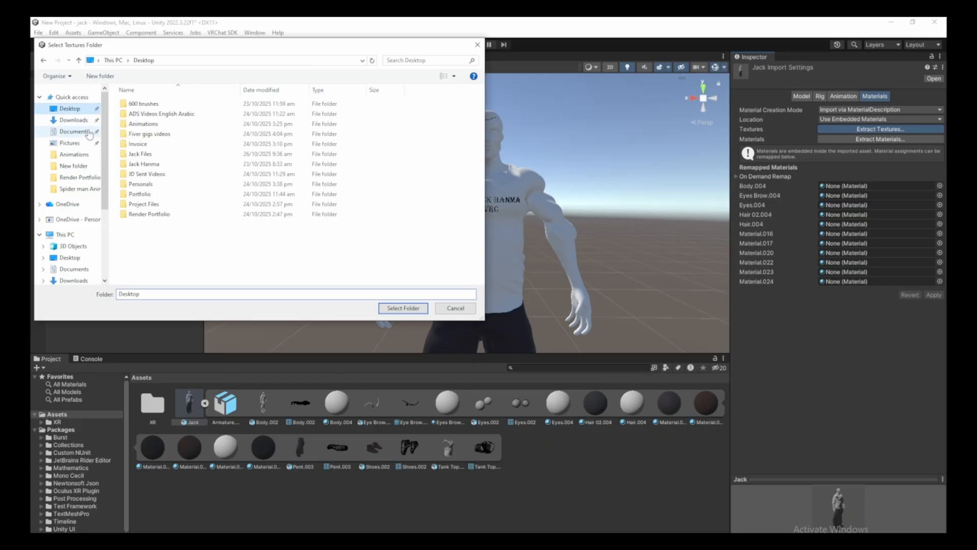
pyautogui.doubleClick(145, 154)
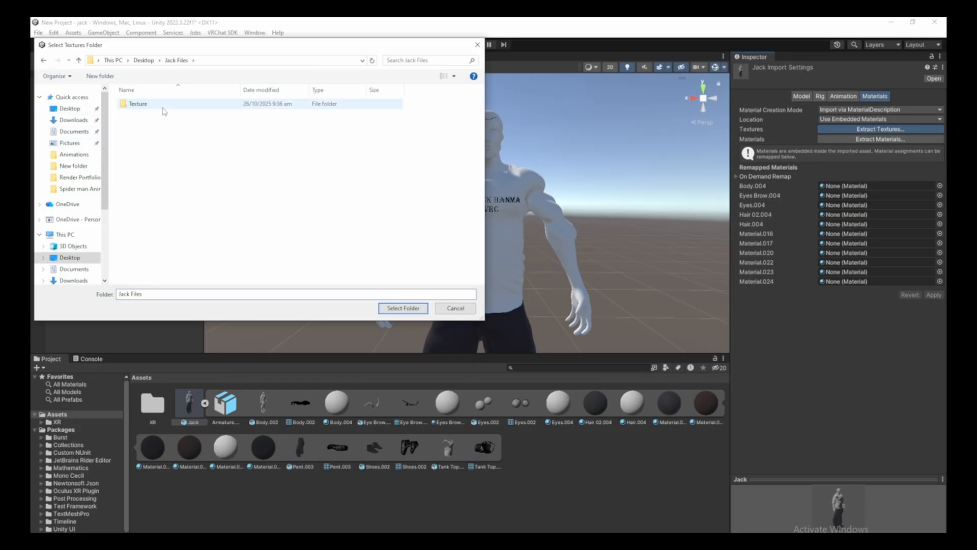
pyautogui.click(143, 104)
pyautogui.click(387, 308)
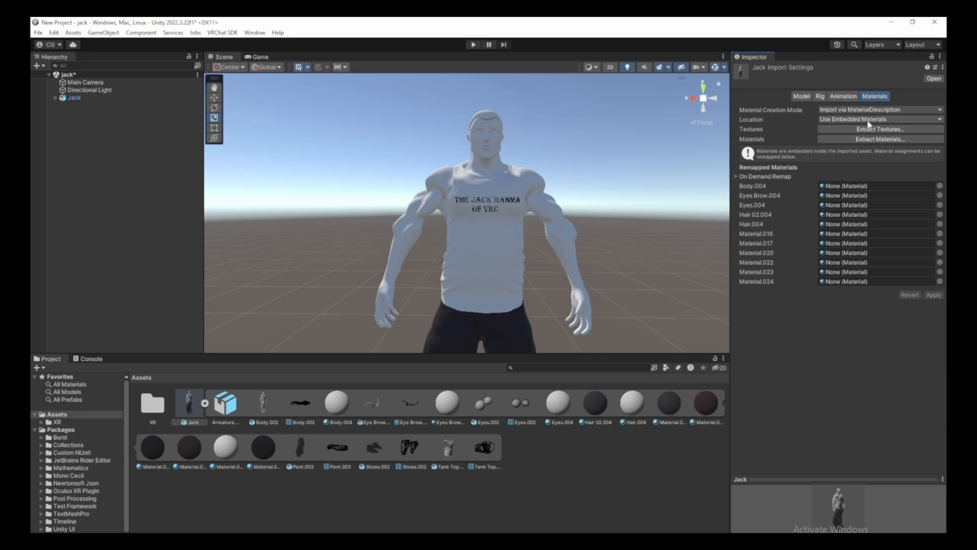
pyautogui.click(838, 123)
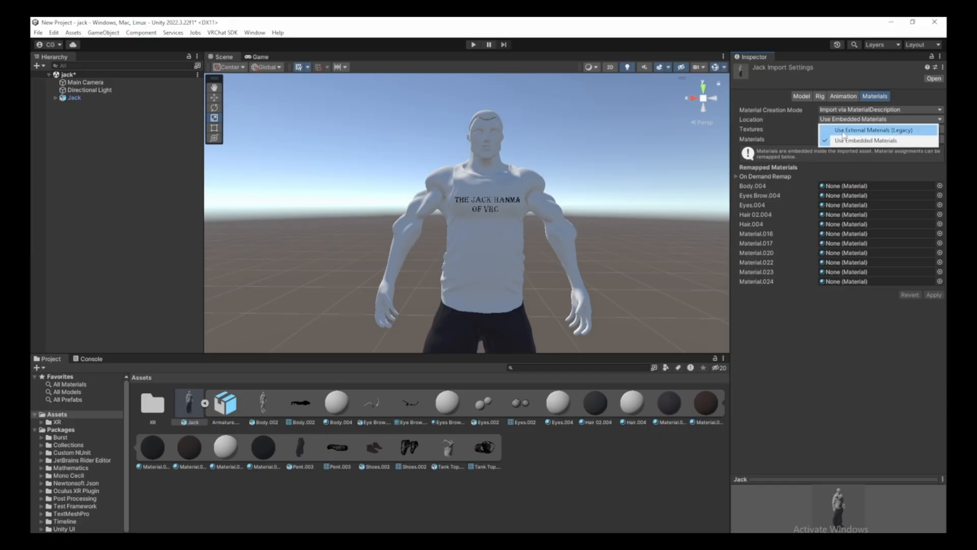
# Set Jack's material Location to Use External Materials (Legacy), apply, and look over the textured avatar.
pyautogui.click(833, 134)
pyautogui.click(933, 185)
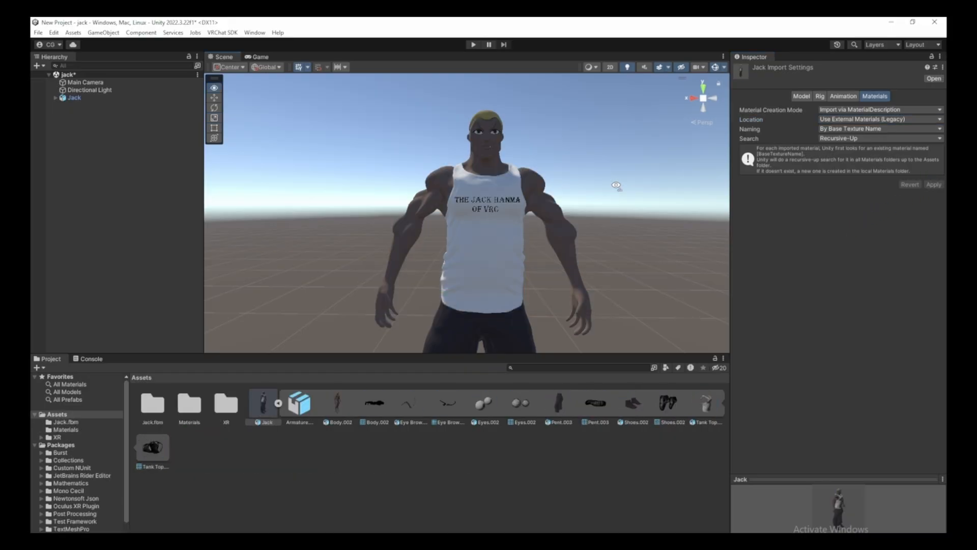
pyautogui.press('s')
pyautogui.press('a')
pyautogui.moveTo(618, 185)
pyautogui.mouseDown(button='right')
pyautogui.moveTo(596, 200)
pyautogui.moveTo(661, 196)
pyautogui.moveTo(286, 190)
pyautogui.moveTo(598, 203)
pyautogui.moveTo(604, 183)
pyautogui.mouseUp(button='right')
pyautogui.press('w')
pyautogui.press('d')
pyautogui.press('a')
pyautogui.press('s')
pyautogui.press('a')
pyautogui.press('w')
pyautogui.press('d')
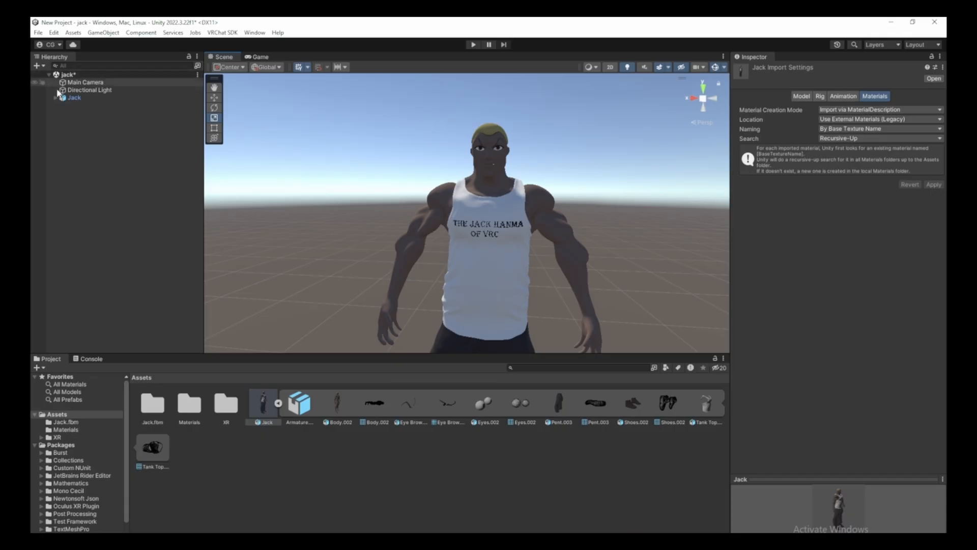
# Select and frame Jack from the Hierarchy, then go to its source model asset.
pyautogui.click(54, 98)
pyautogui.click(73, 98)
pyautogui.press('f')
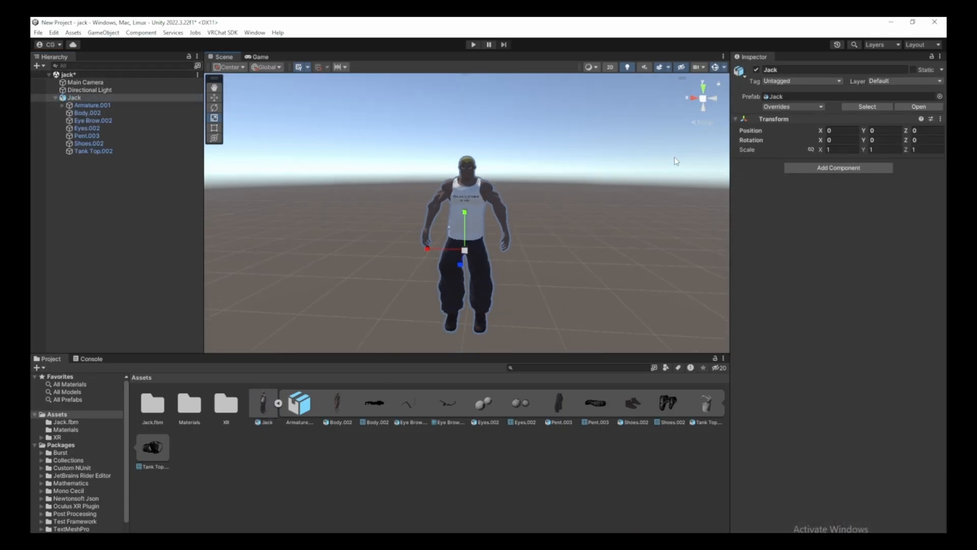
pyautogui.click(889, 108)
# Set Jack's rig Animation Type to Humanoid, apply it, and show the VRChat SDK Control Panel.
pyautogui.click(820, 98)
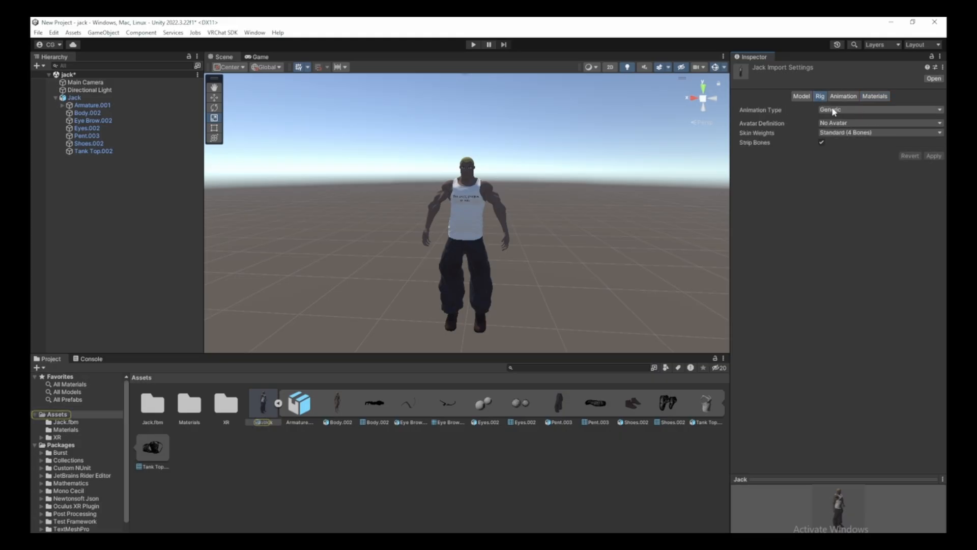
pyautogui.click(837, 110)
pyautogui.click(838, 153)
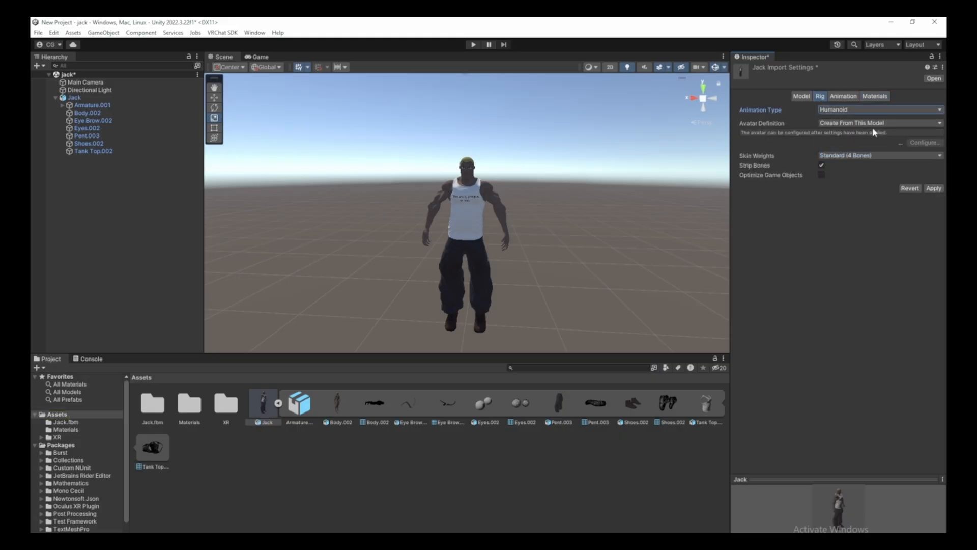
pyautogui.click(933, 188)
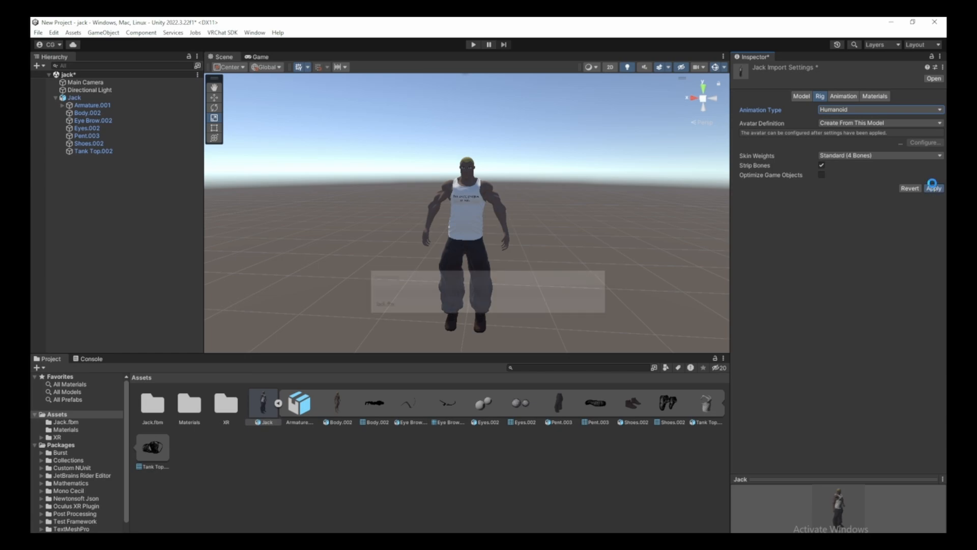
pyautogui.click(223, 32)
pyautogui.click(237, 57)
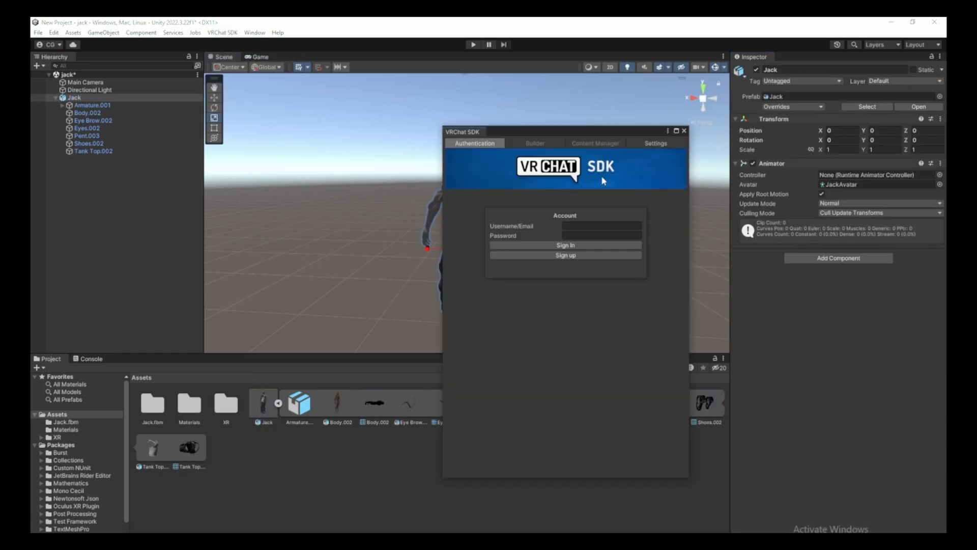
# Check the SDK account sign-in, switch to the Builder tab, and reposition the panel.
pyautogui.click(467, 144)
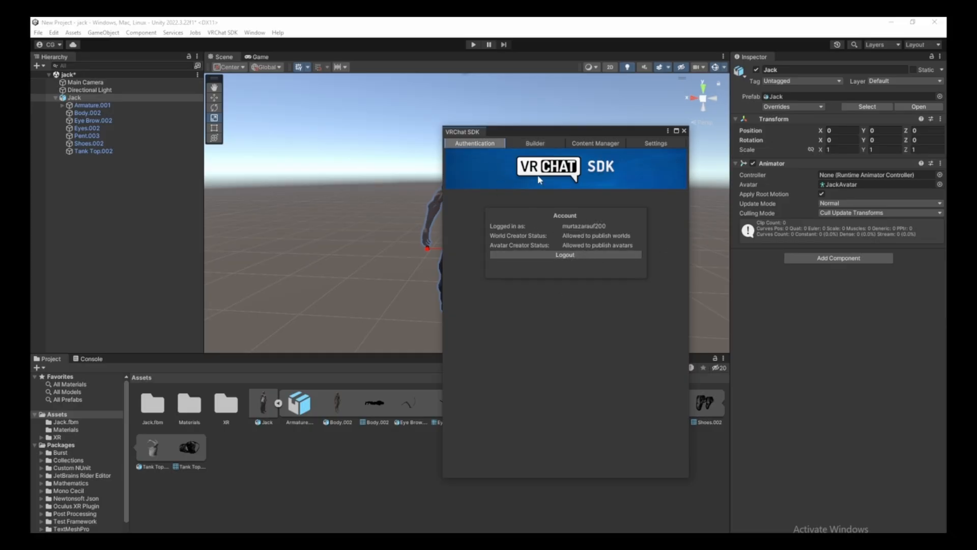
pyautogui.click(535, 144)
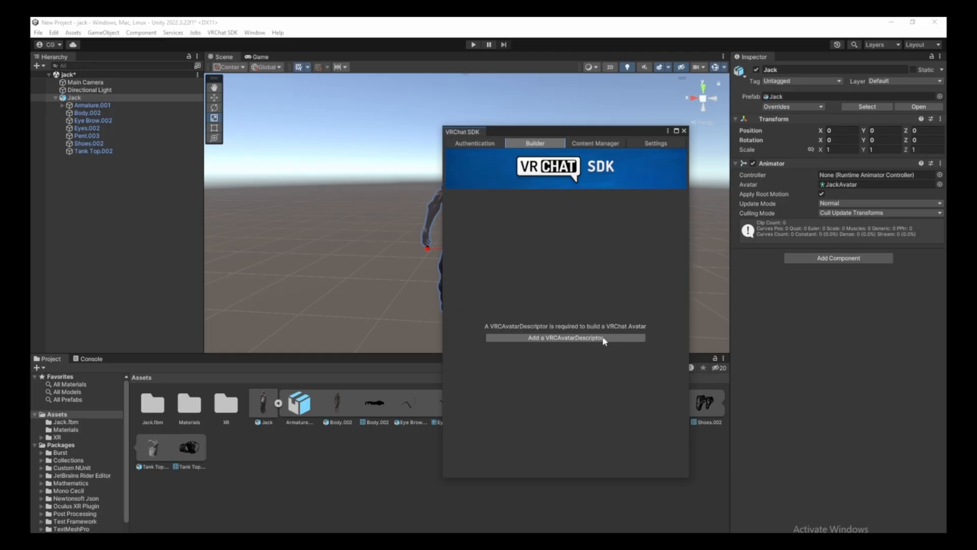
pyautogui.moveTo(558, 131); pyautogui.dragTo(452, 239)
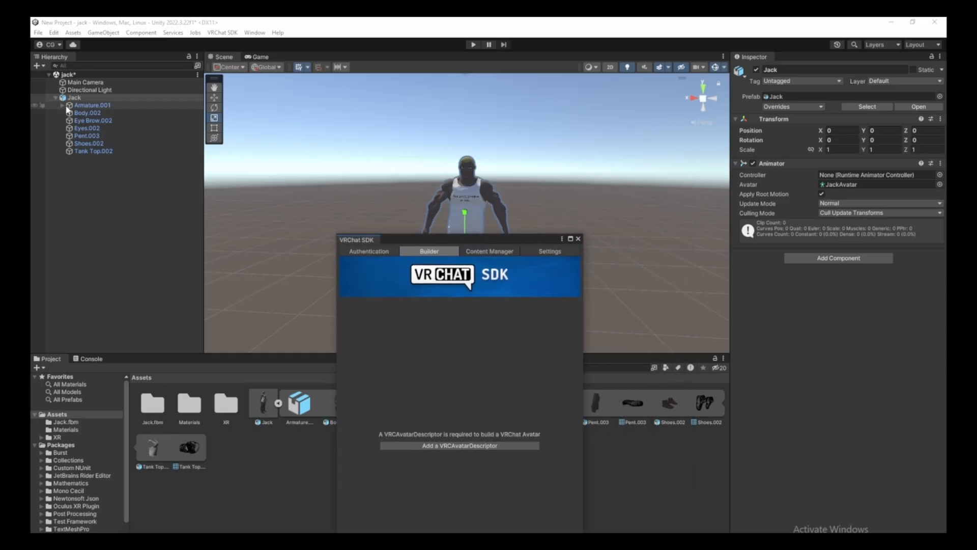
# Add a VRC Avatar Descriptor component to Jack by searching 'vrc ava'.
pyautogui.click(81, 97)
pyautogui.click(815, 258)
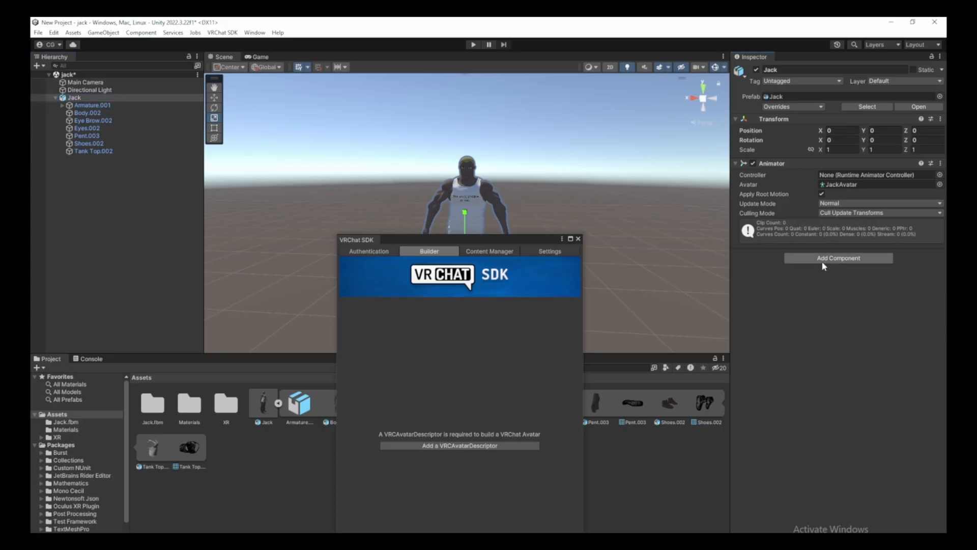
pyautogui.write('vr')
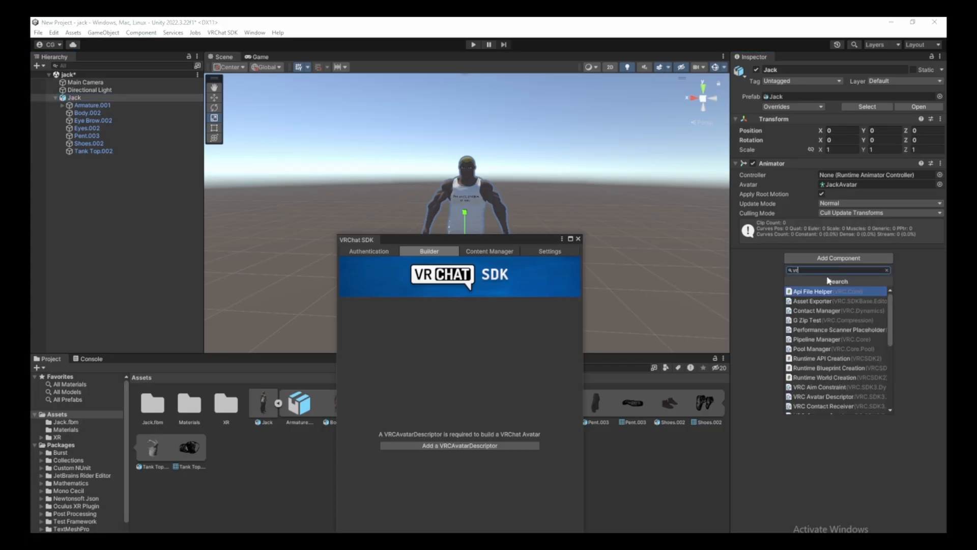
pyautogui.write('c avatar')
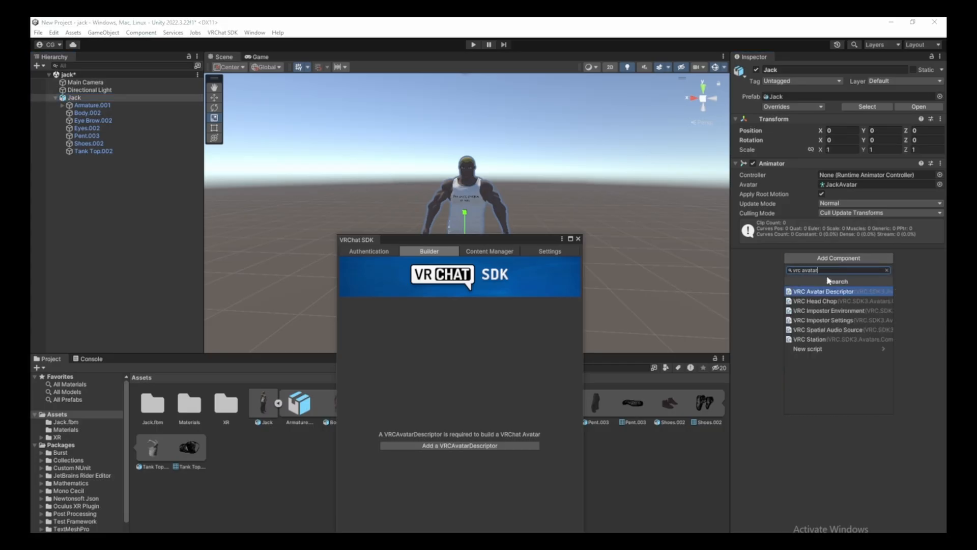
pyautogui.click(832, 291)
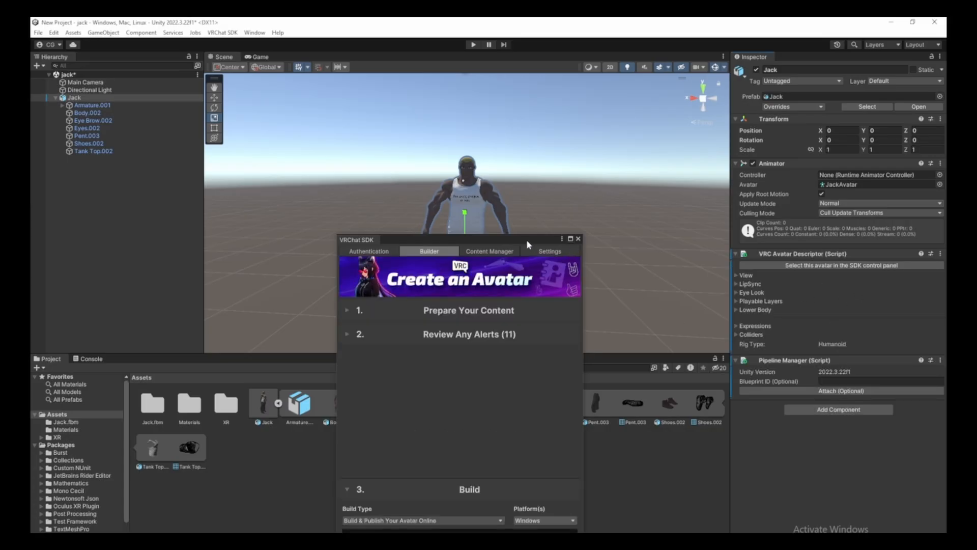
# Auto-fix four avatar alerts, including mipmap streaming and Box mipmap filtering, then name it Jack Hanma.
pyautogui.moveTo(526, 239); pyautogui.dragTo(520, 209)
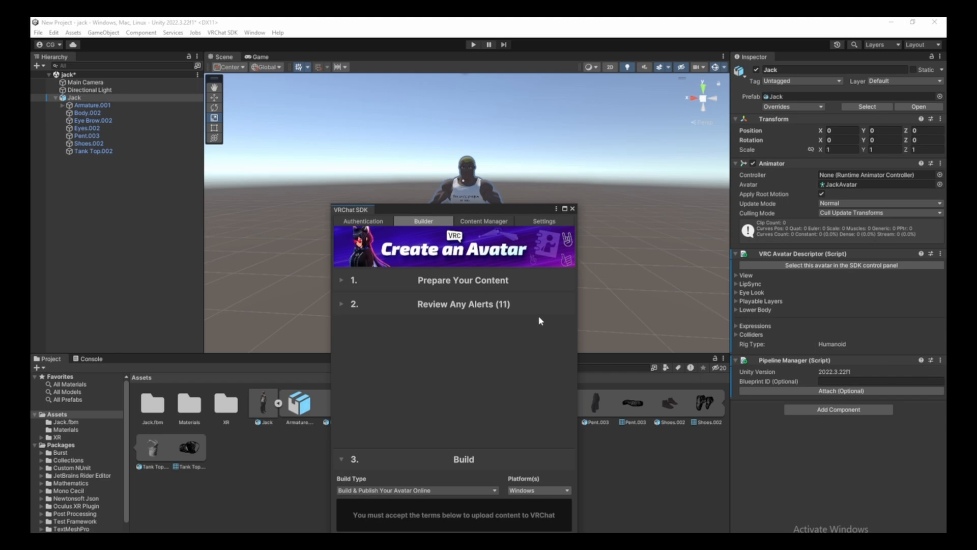
pyautogui.click(358, 304)
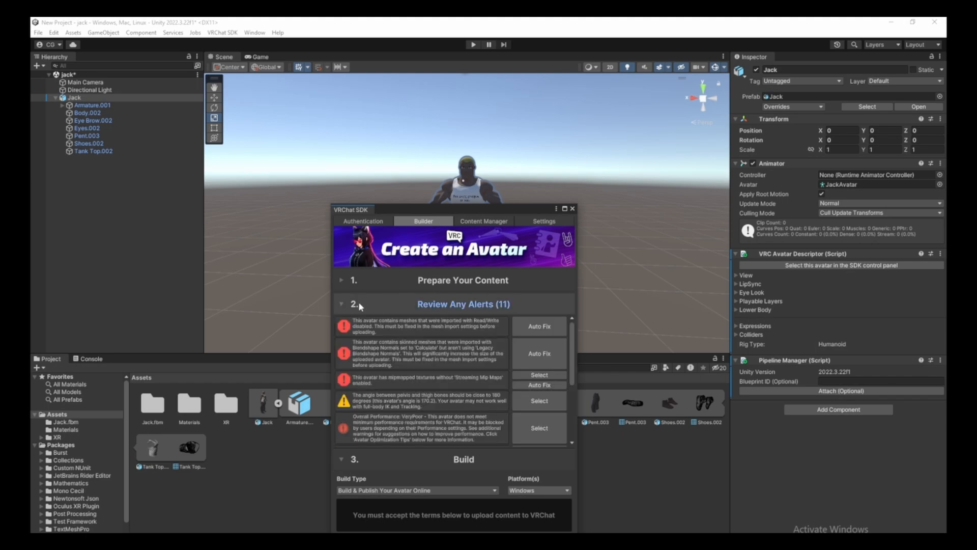
pyautogui.click(530, 328)
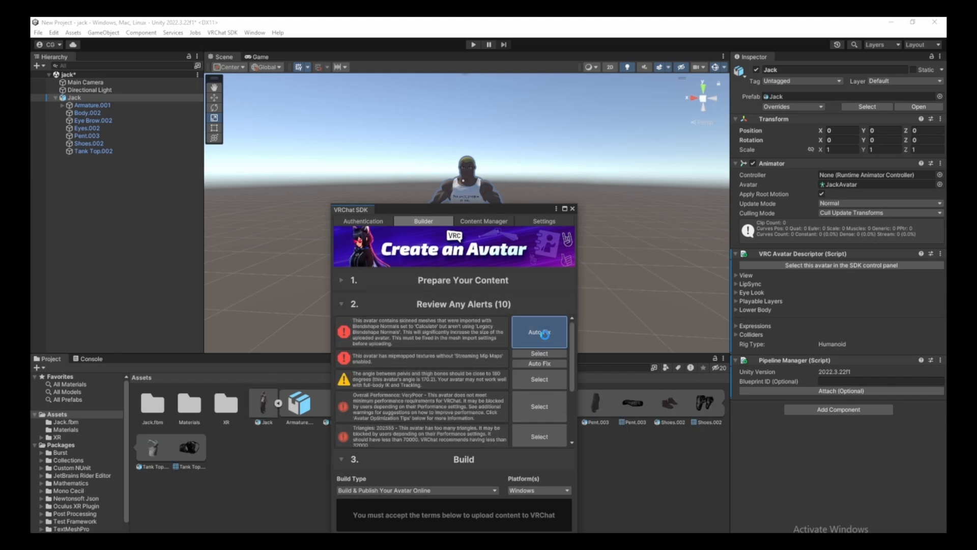
pyautogui.click(543, 332)
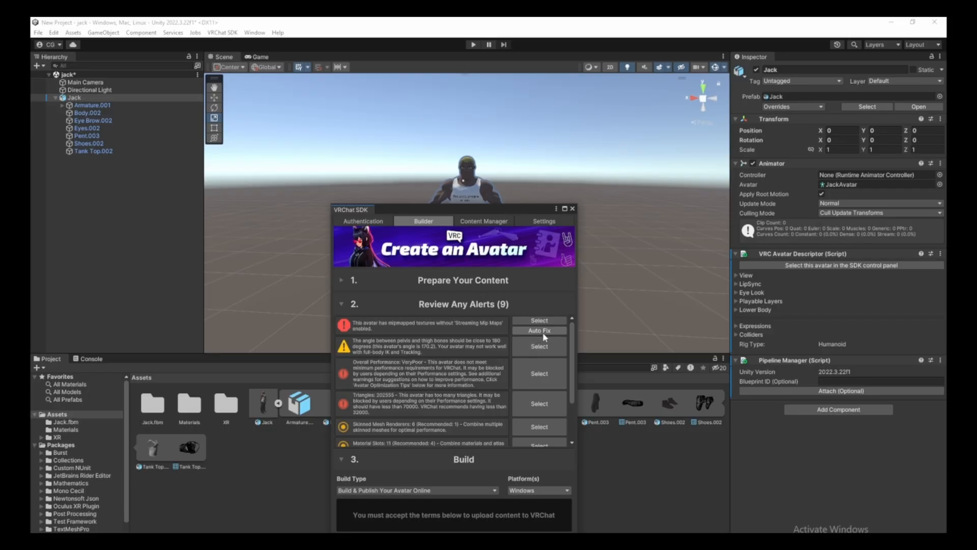
pyautogui.click(543, 332)
pyautogui.scroll(-3, 534, 397)
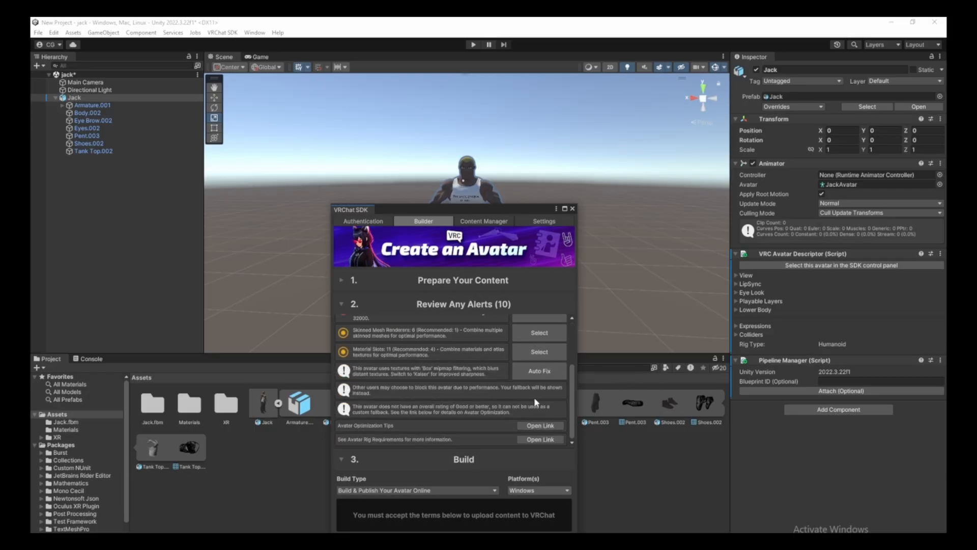
pyautogui.click(531, 377)
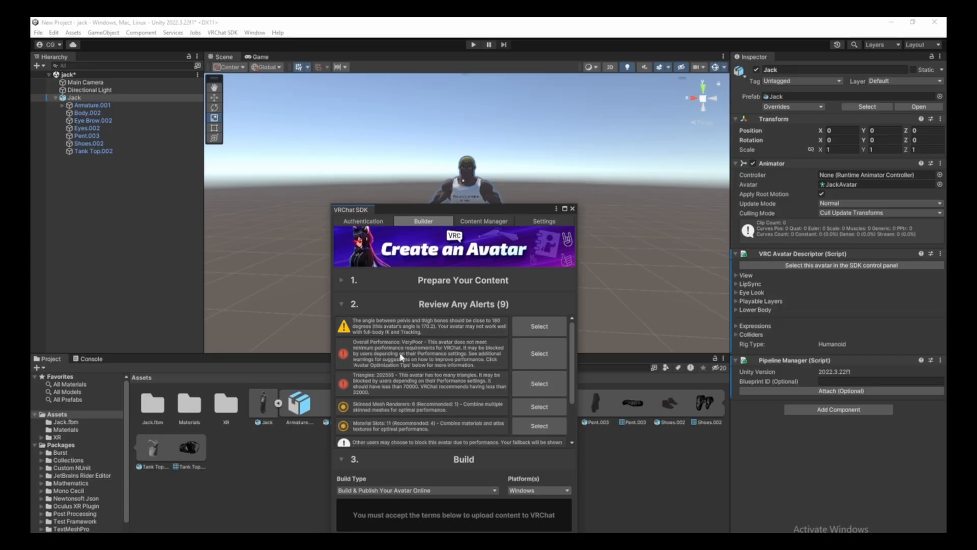
pyautogui.click(368, 327)
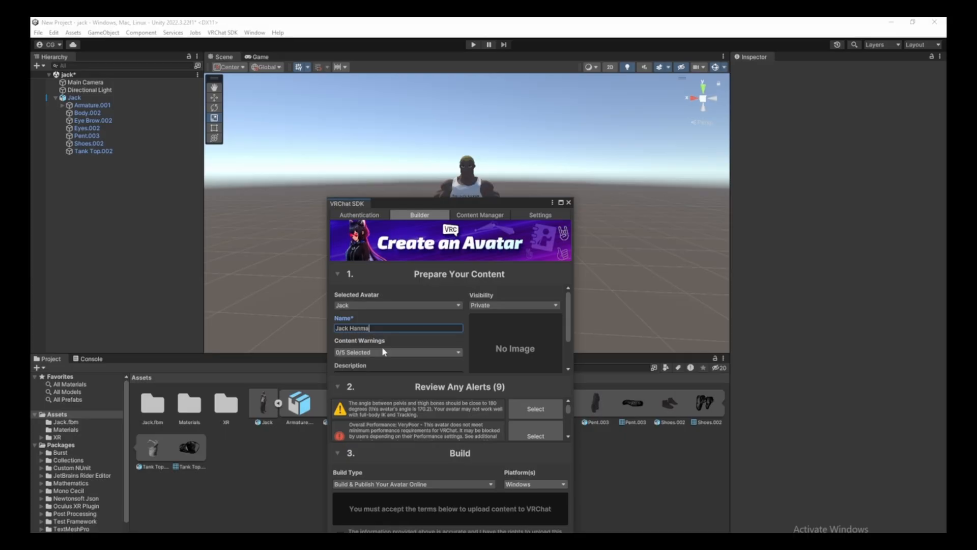
# Enter 'Jack Hanma' as the avatar's description.
pyautogui.scroll(-2, 382, 351)
pyautogui.click(369, 348)
pyautogui.write('Jack Hanma')
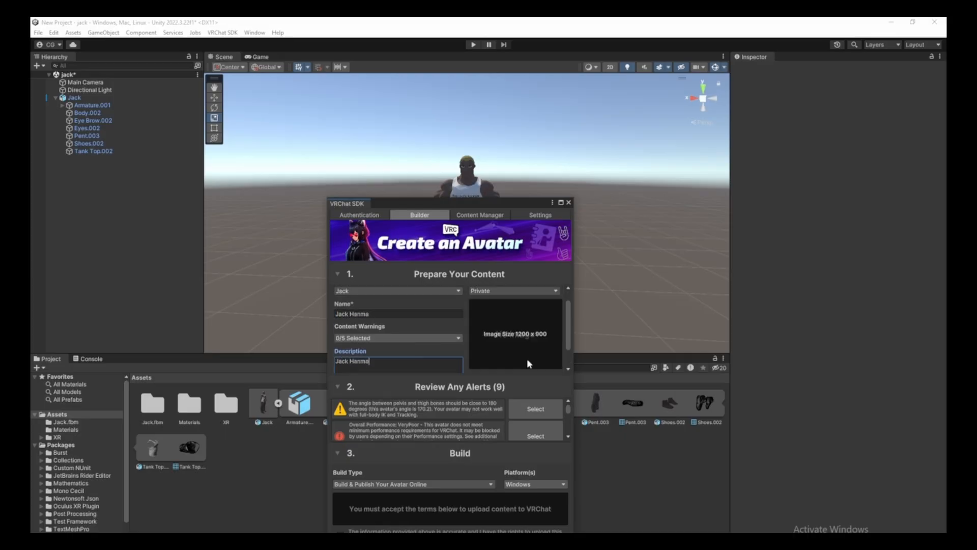
# Capture the thumbnail in scene with Fill Background, PostProcessing, Custom Camera and a dark grey background.
pyautogui.click(536, 358)
pyautogui.click(411, 313)
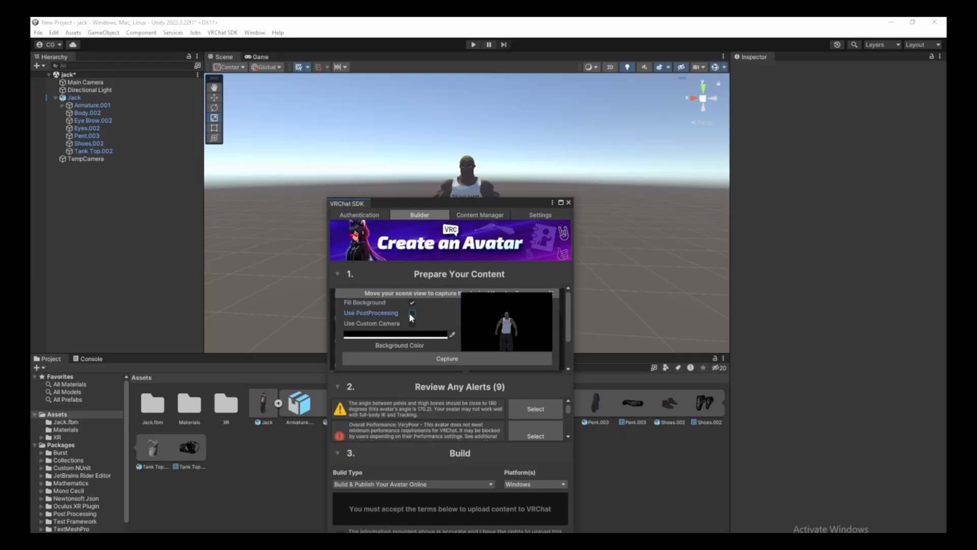
pyautogui.click(410, 313)
pyautogui.click(413, 323)
pyautogui.click(452, 324)
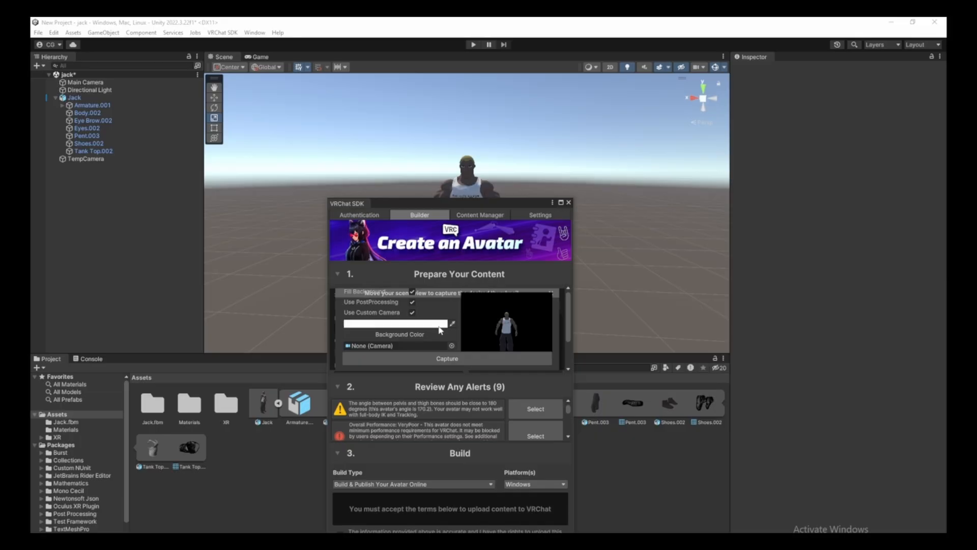
pyautogui.click(440, 328)
pyautogui.click(452, 323)
pyautogui.click(505, 382)
pyautogui.click(447, 358)
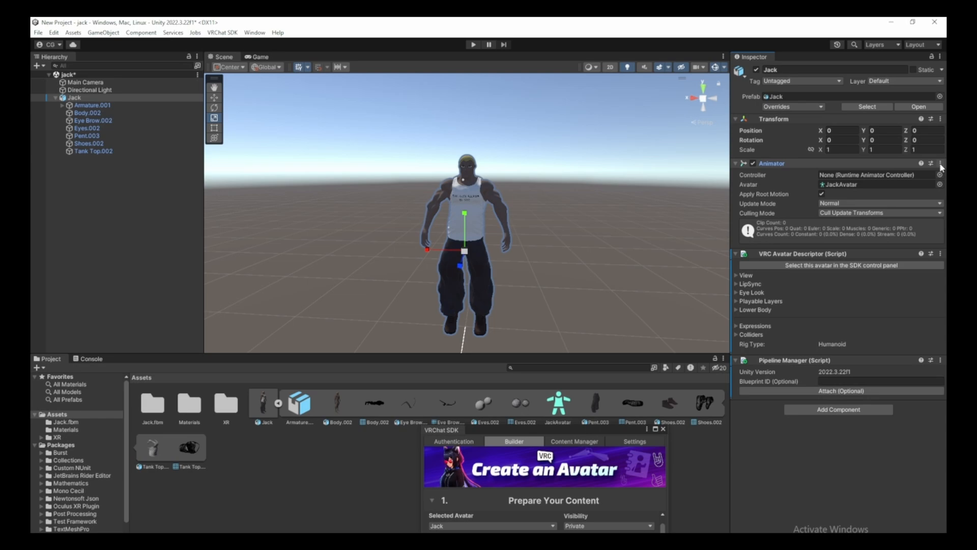
# Remove Jack's existing Animator component and move the VRChat SDK panel aside.
pyautogui.click(940, 164)
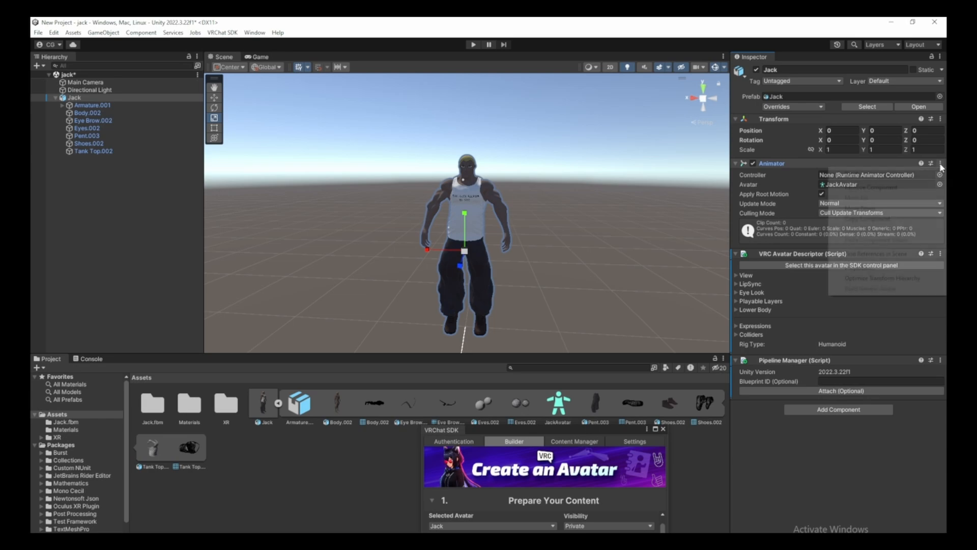
pyautogui.click(855, 188)
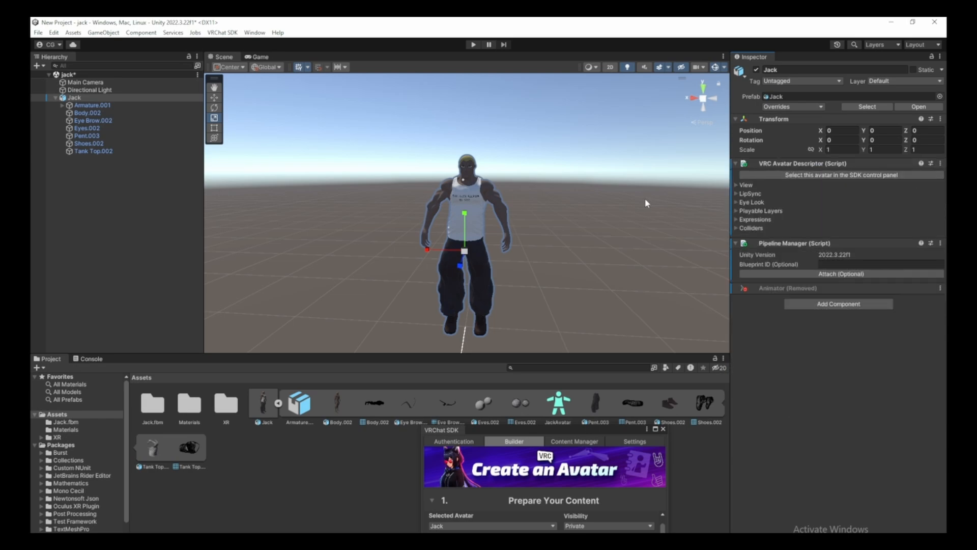
pyautogui.moveTo(630, 427); pyautogui.dragTo(566, 178)
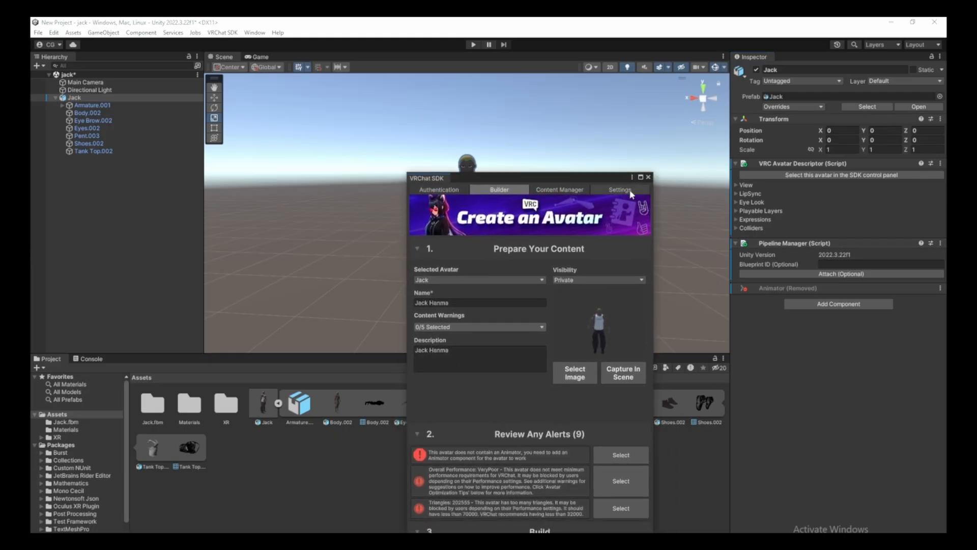
pyautogui.moveTo(603, 176); pyautogui.dragTo(633, 459)
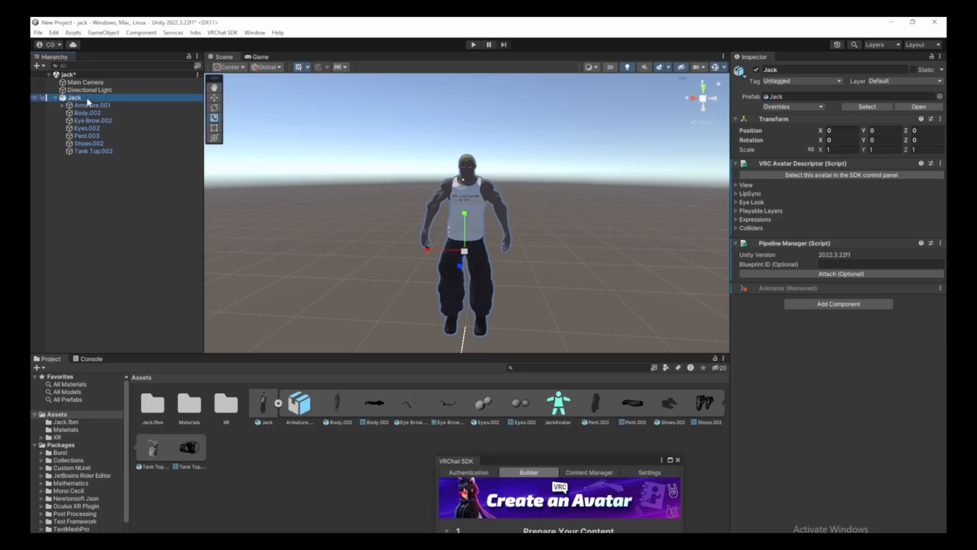
# Add a new Animator to Jack and set its Avatar field to JackAvatar.
pyautogui.click(827, 304)
pyautogui.press('BackSpace')
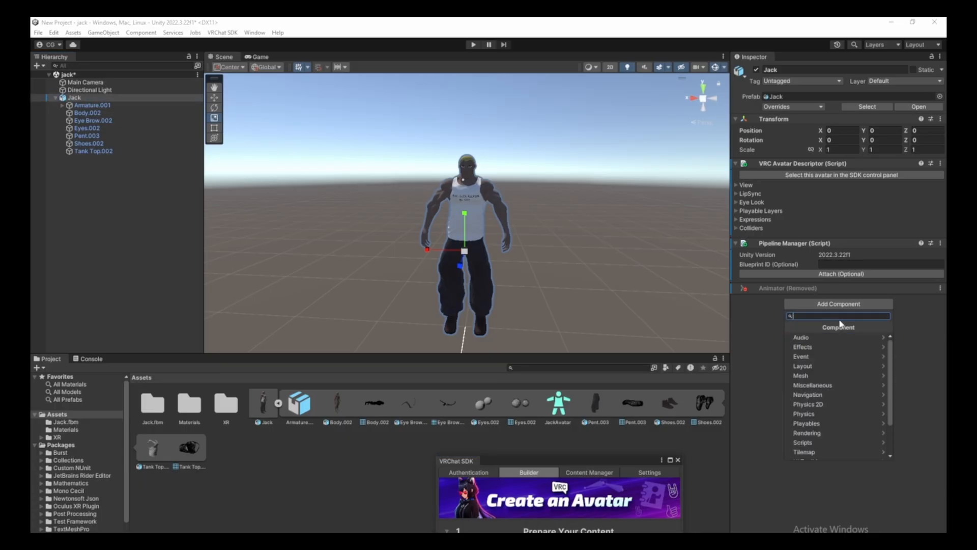
pyautogui.write('ani')
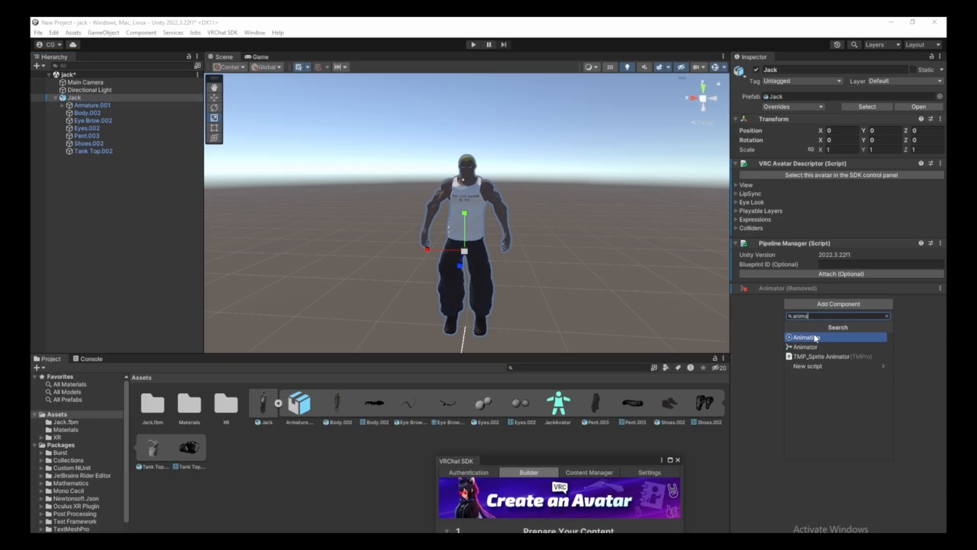
pyautogui.write('ma')
pyautogui.click(806, 347)
pyautogui.click(940, 320)
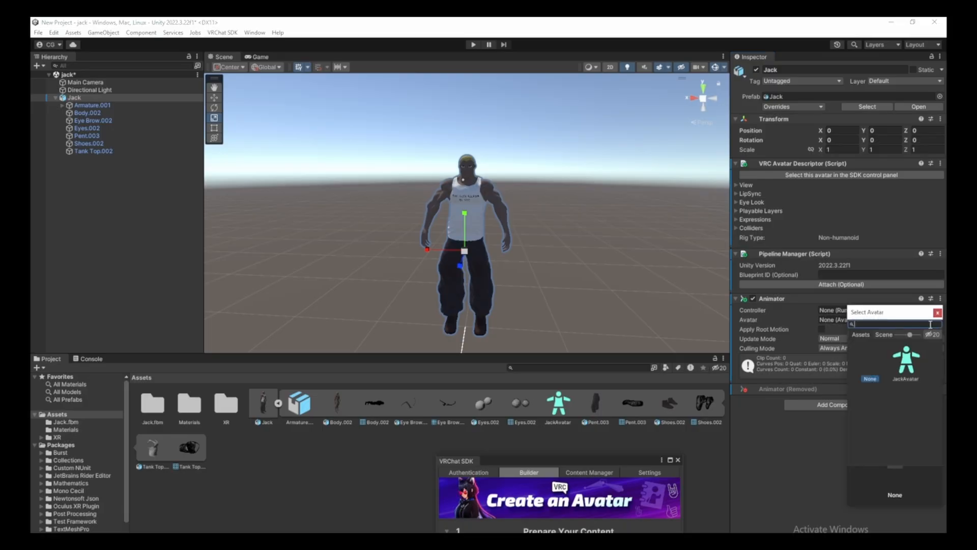
pyautogui.click(908, 366)
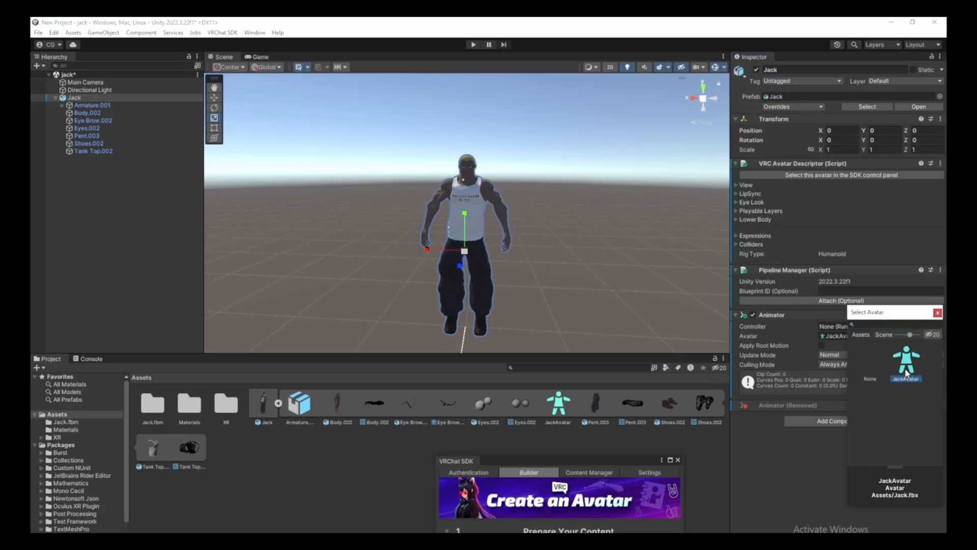
pyautogui.click(937, 313)
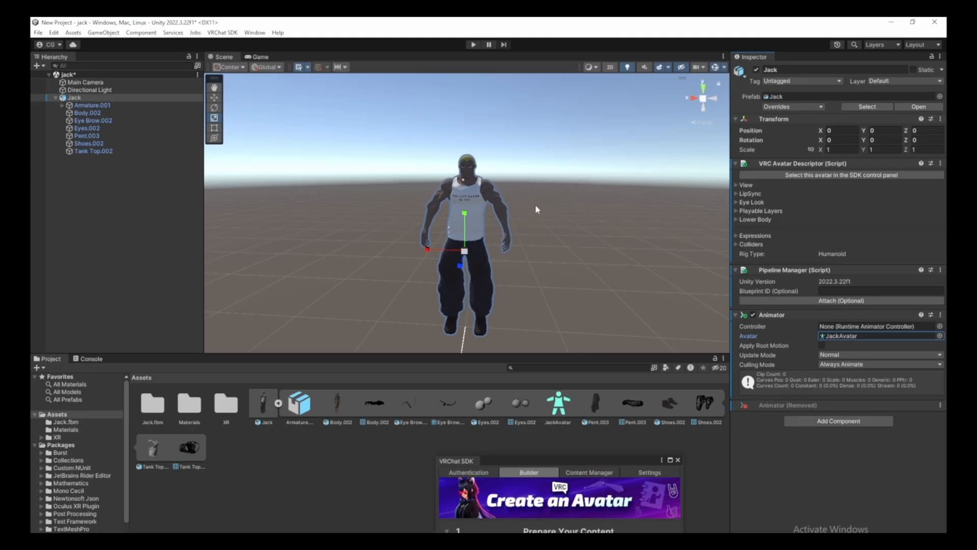
pyautogui.scroll(5, 535, 209)
pyautogui.click(448, 188)
pyautogui.scroll(-3, 458, 196)
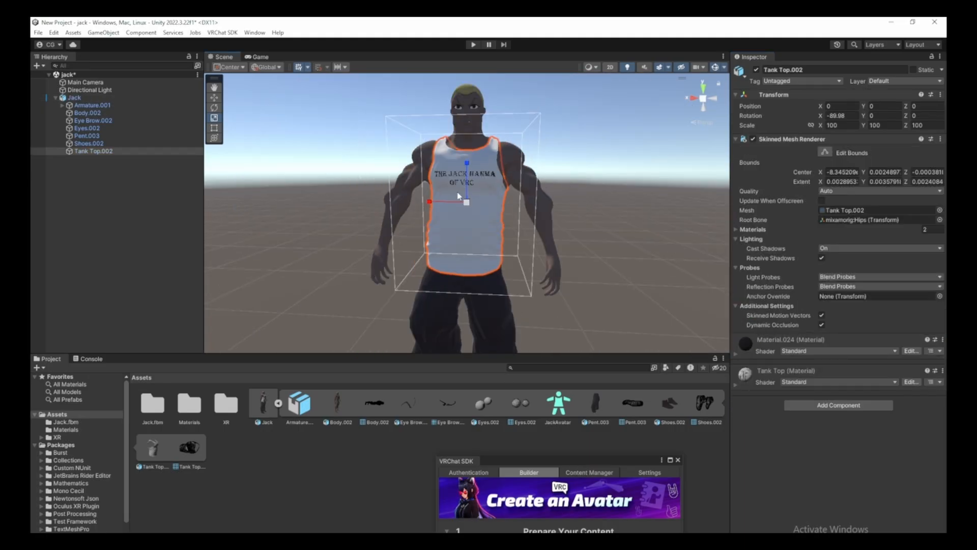
# Add a UI Canvas to the scene from the Hierarchy's create options.
pyautogui.click(634, 197)
pyautogui.rightClick(71, 204)
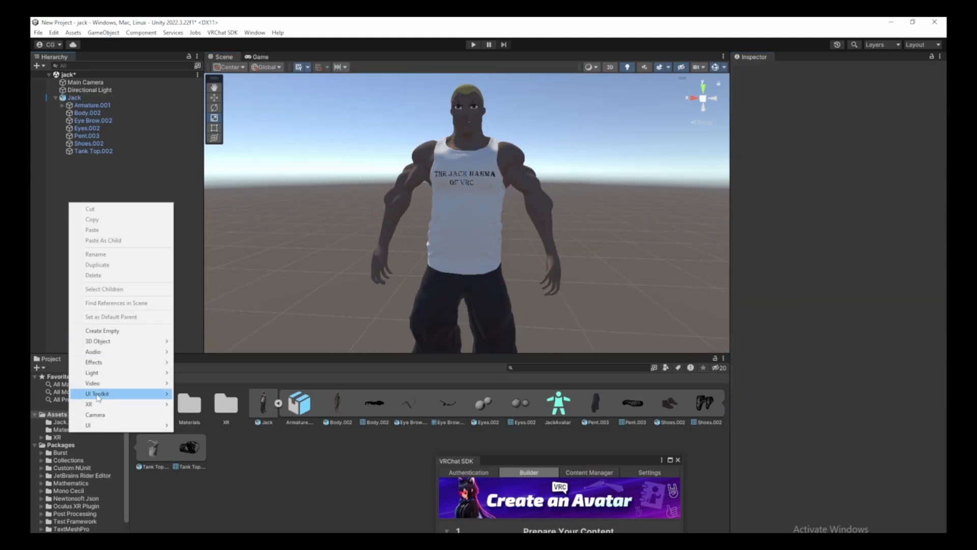
pyautogui.moveTo(104, 426)
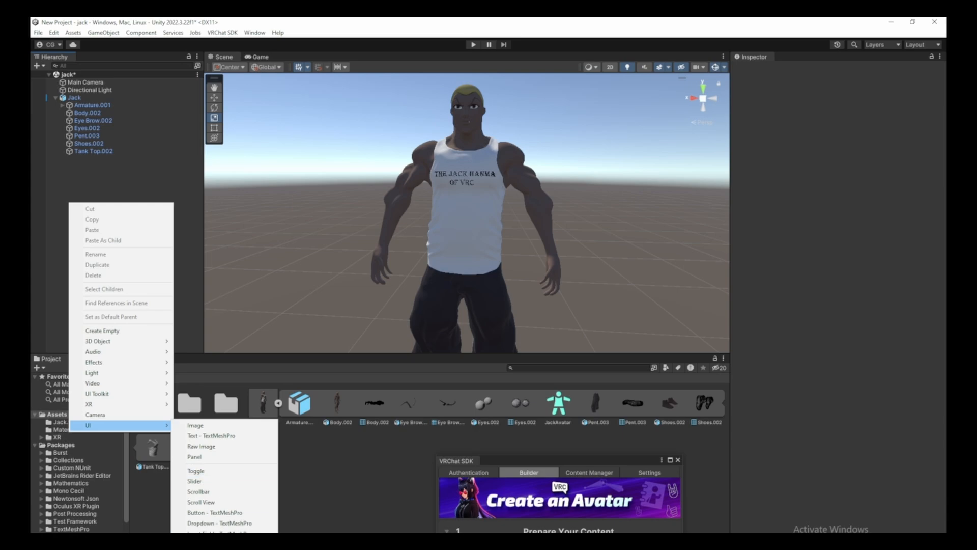
pyautogui.click(203, 545)
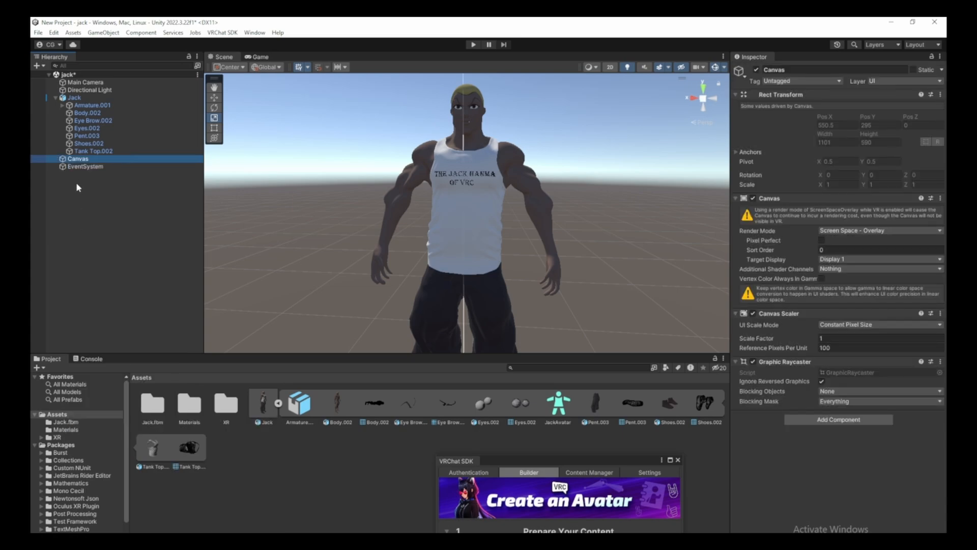
# Create a UI Toggle under the Canvas and rename it 'Tank Top Toggle'.
pyautogui.rightClick(91, 160)
pyautogui.moveTo(173, 449)
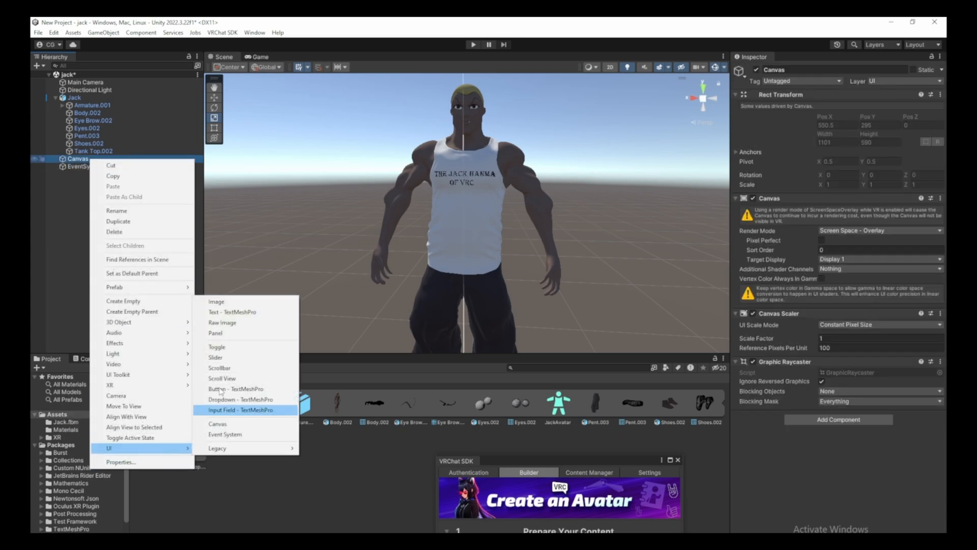
pyautogui.click(218, 347)
pyautogui.click(64, 167)
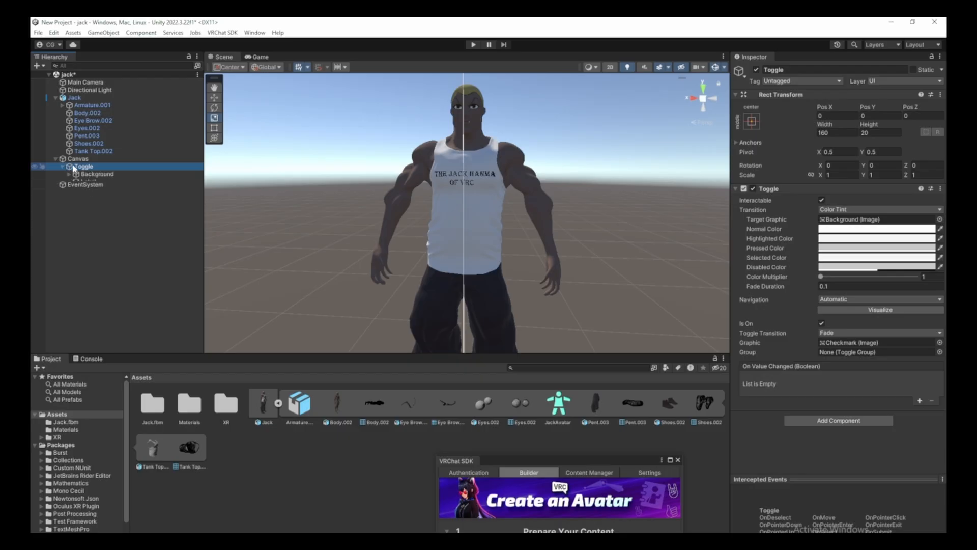
pyautogui.rightClick(85, 166)
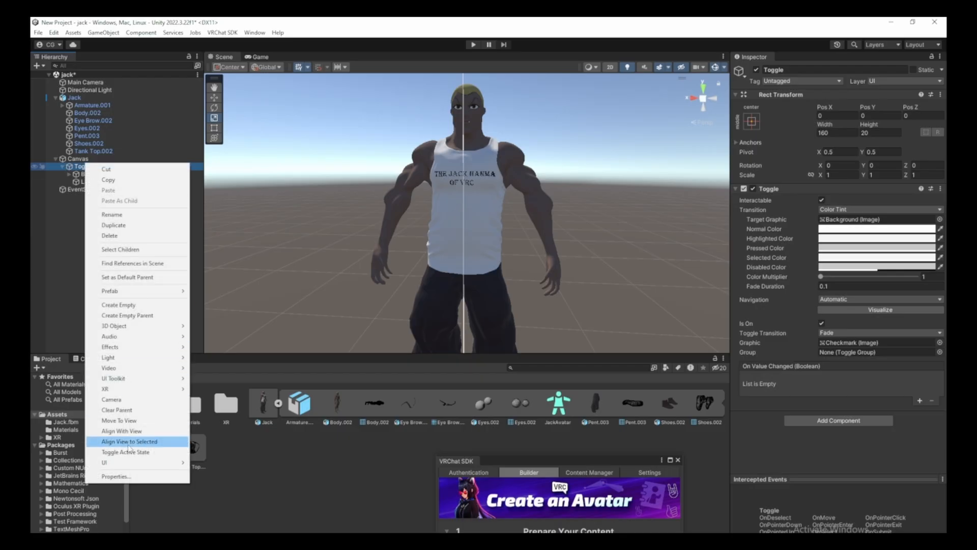
pyautogui.click(113, 214)
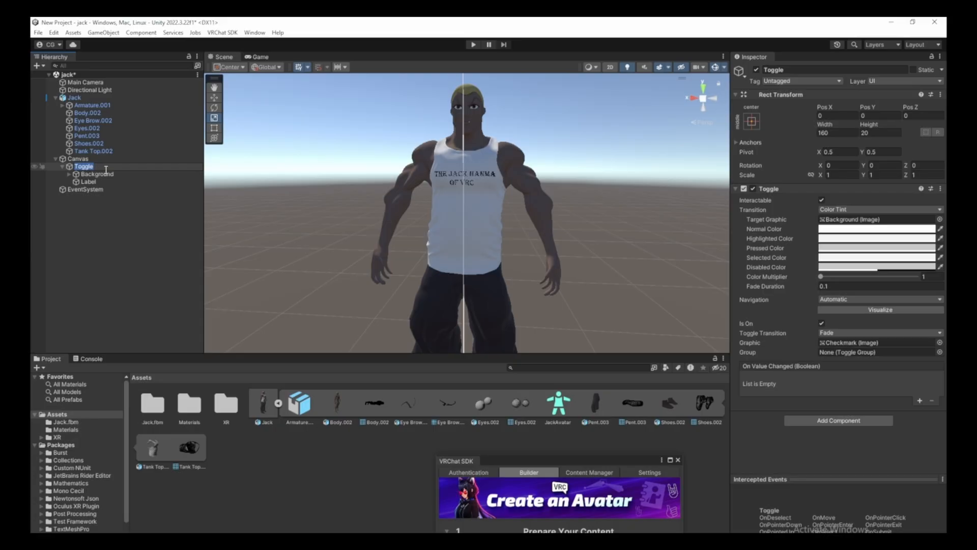
pyautogui.press('Home')
pyautogui.write('Tank Top')
pyautogui.press('Return')
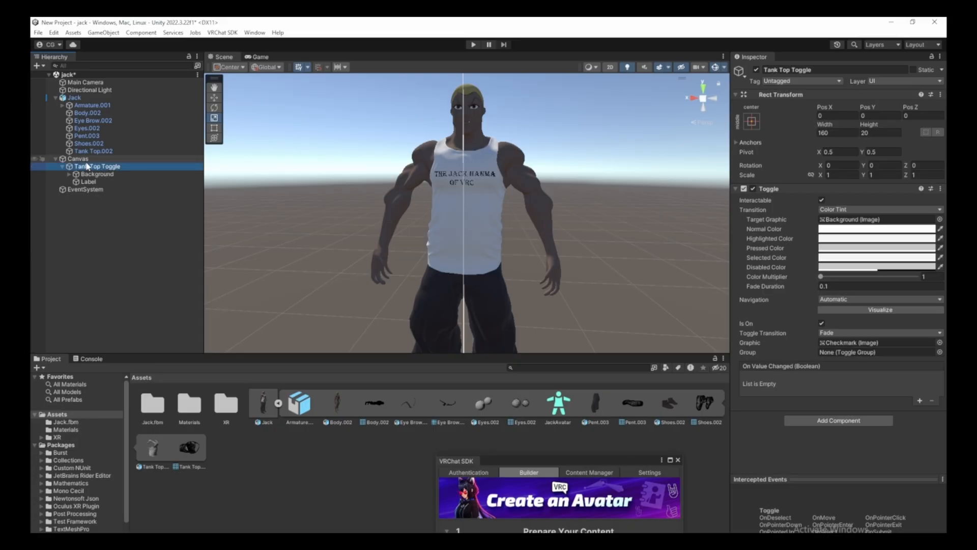
# Create an empty GameObject named 'UI Controller'.
pyautogui.rightClick(62, 199)
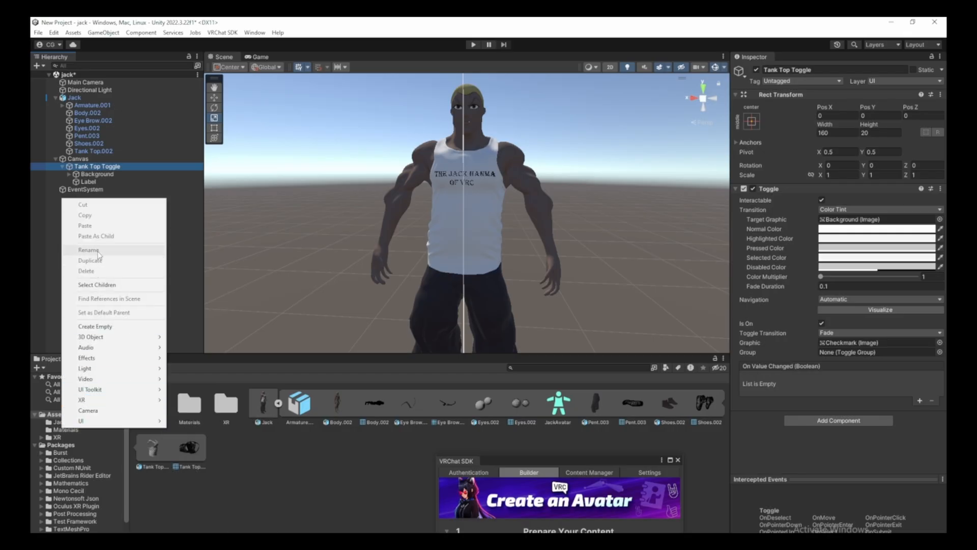
pyautogui.click(110, 326)
pyautogui.press('BackSpace')
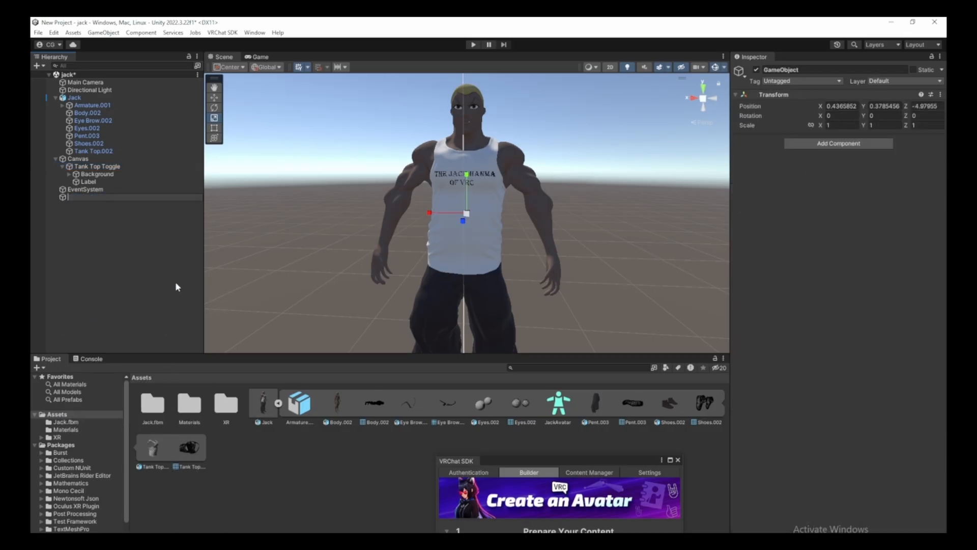
pyautogui.write('UI Controller')
pyautogui.press('Return')
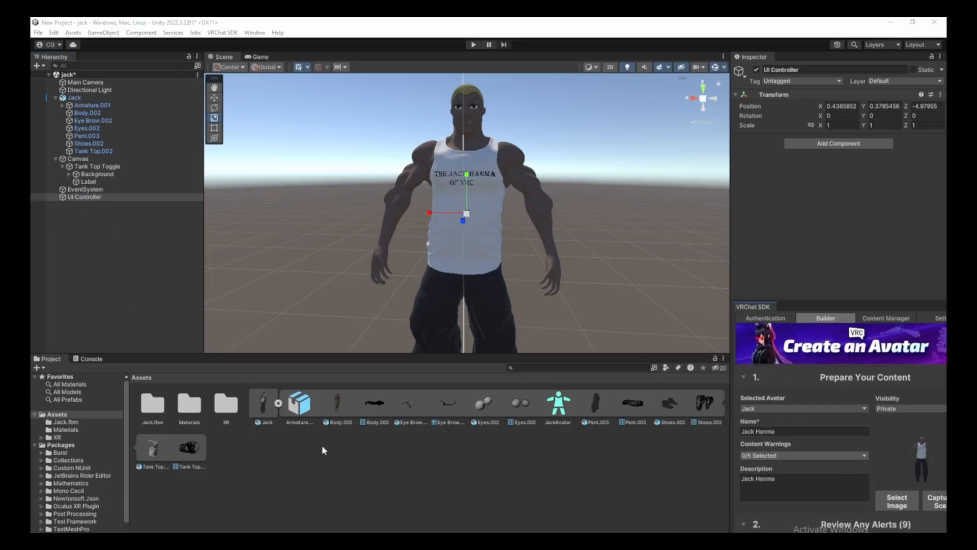
# Create a new C# script asset named 'Tank Top Toggle' in the Project panel.
pyautogui.rightClick(321, 446)
pyautogui.moveTo(387, 146)
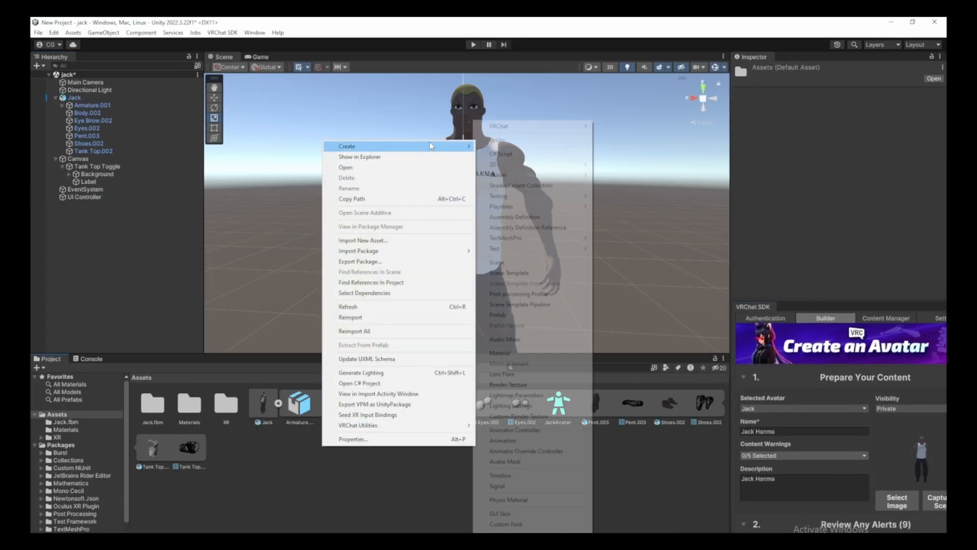
pyautogui.click(509, 155)
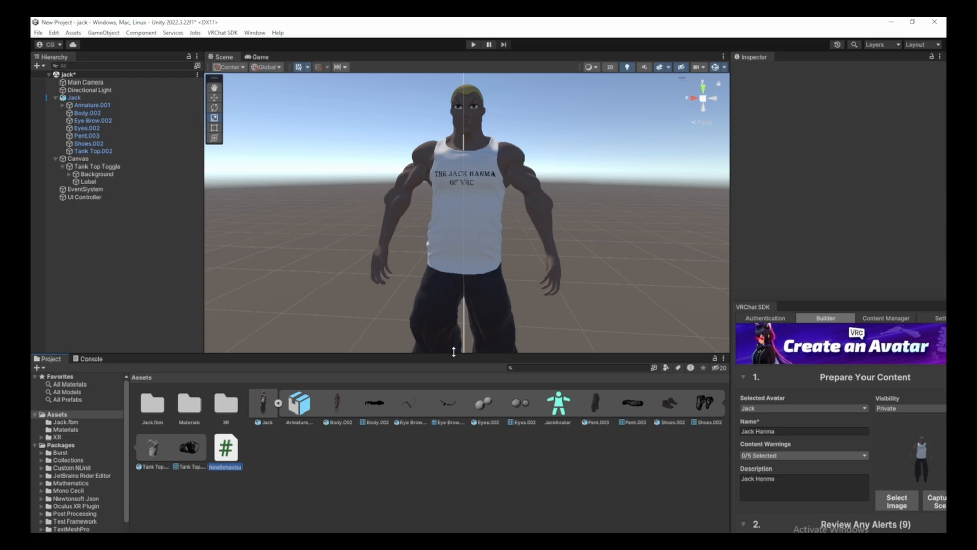
pyautogui.press('BackSpace')
pyautogui.write('Tank Top Toggle')
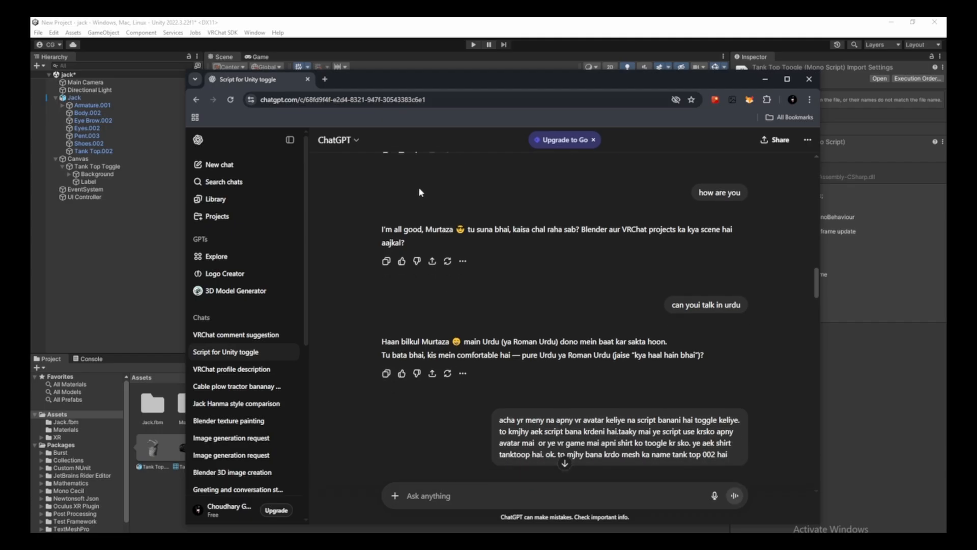
# Scroll through ChatGPT's reply to review the generated ClothingToggle C# code.
pyautogui.scroll(-4, 554, 213)
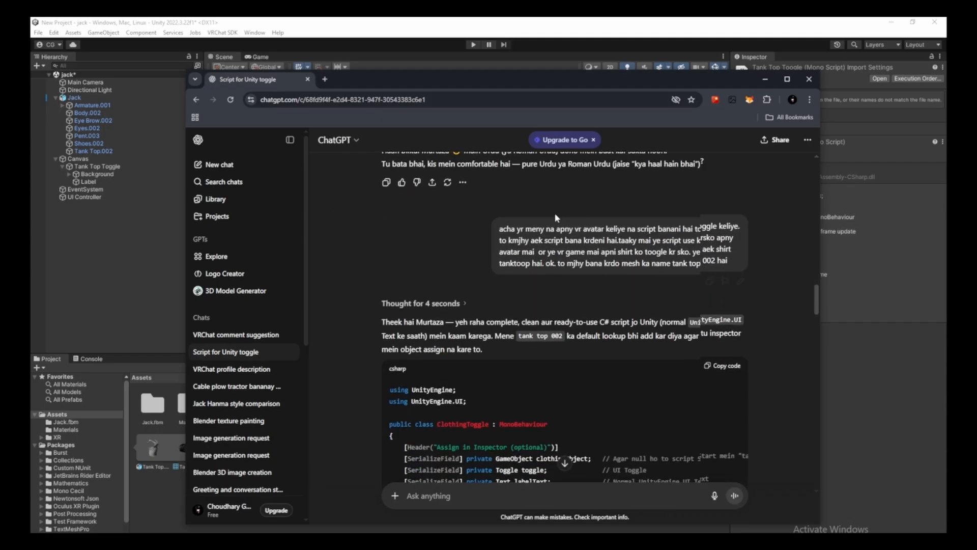
pyautogui.scroll(1, 427, 203)
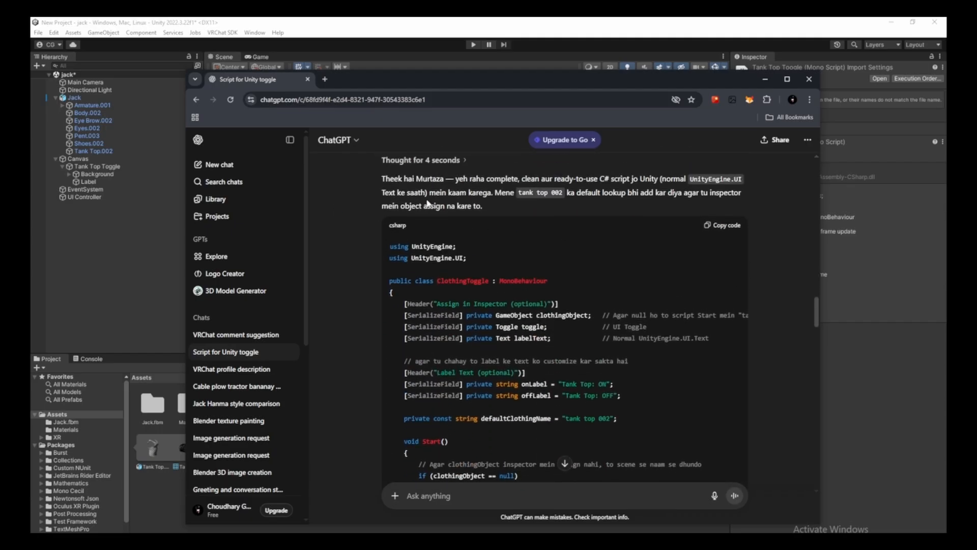
pyautogui.scroll(-9, 491, 255)
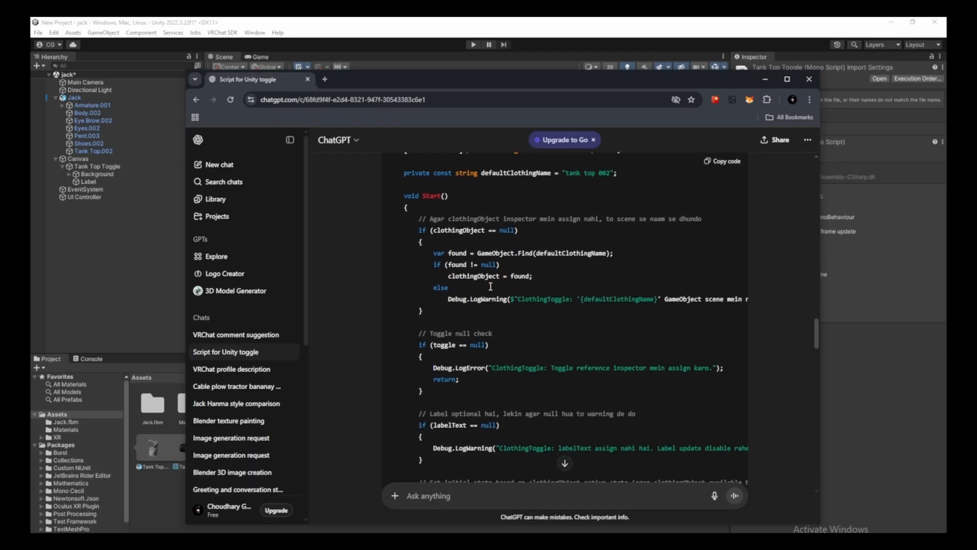
pyautogui.scroll(-5, 490, 286)
pyautogui.scroll(14, 543, 288)
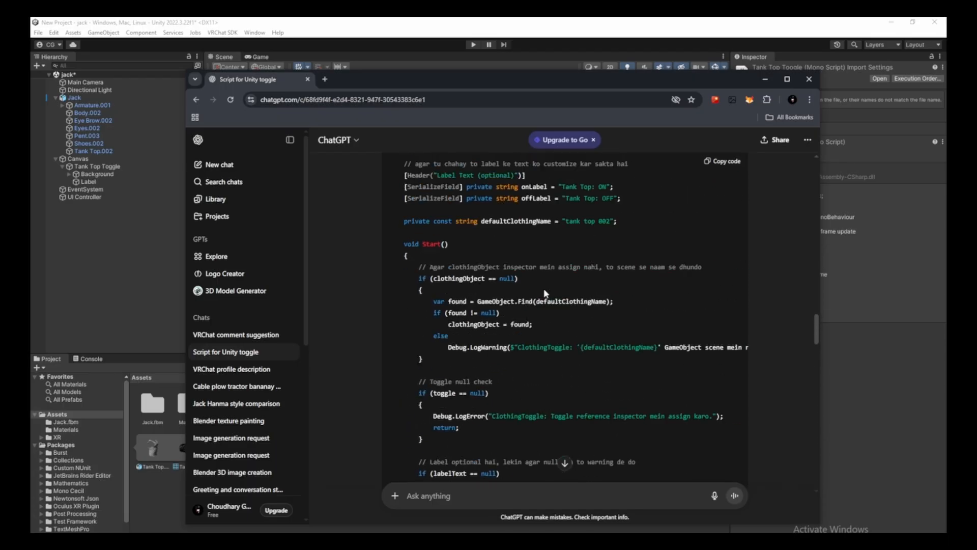
pyautogui.scroll(3, 621, 295)
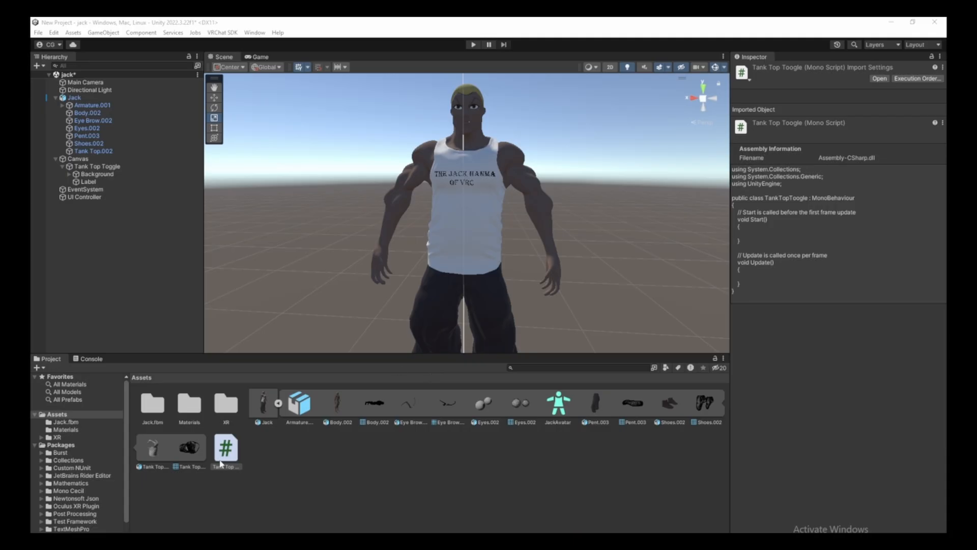
# Replace the Tank Top Toogle script's template code with the ClothingToggle code and save it.
pyautogui.doubleClick(231, 455)
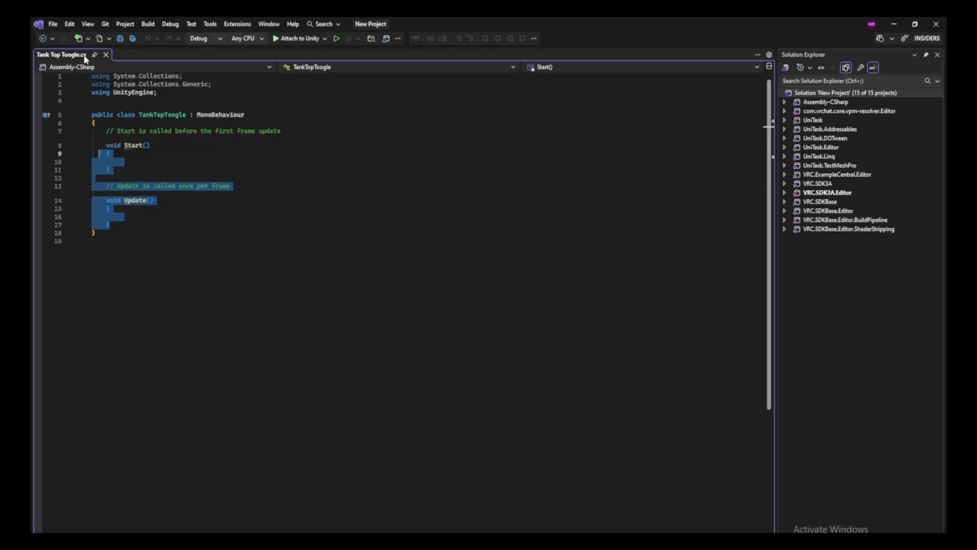
pyautogui.click(126, 239)
pyautogui.hotkey('ctrl', 'a')
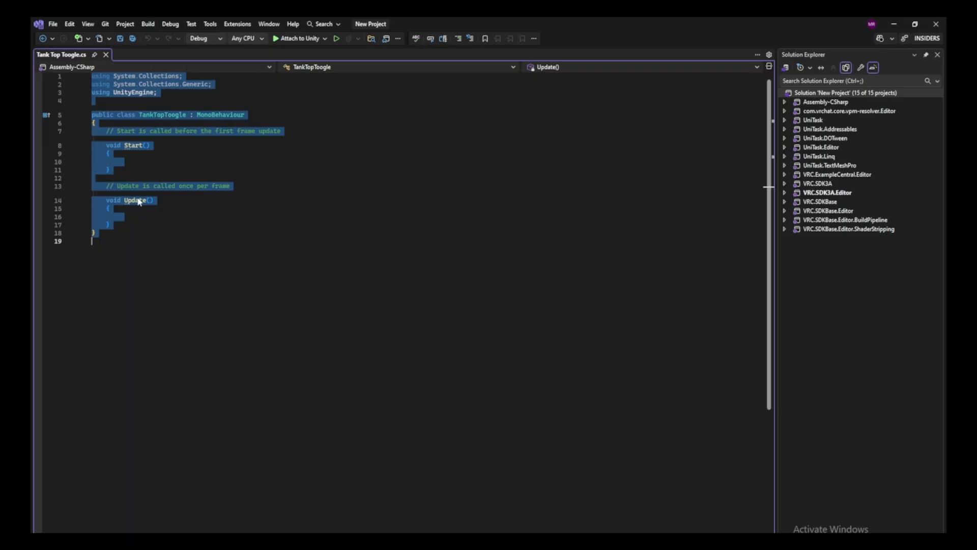
pyautogui.press('BackSpace')
pyautogui.hotkey('ctrl', 'v')
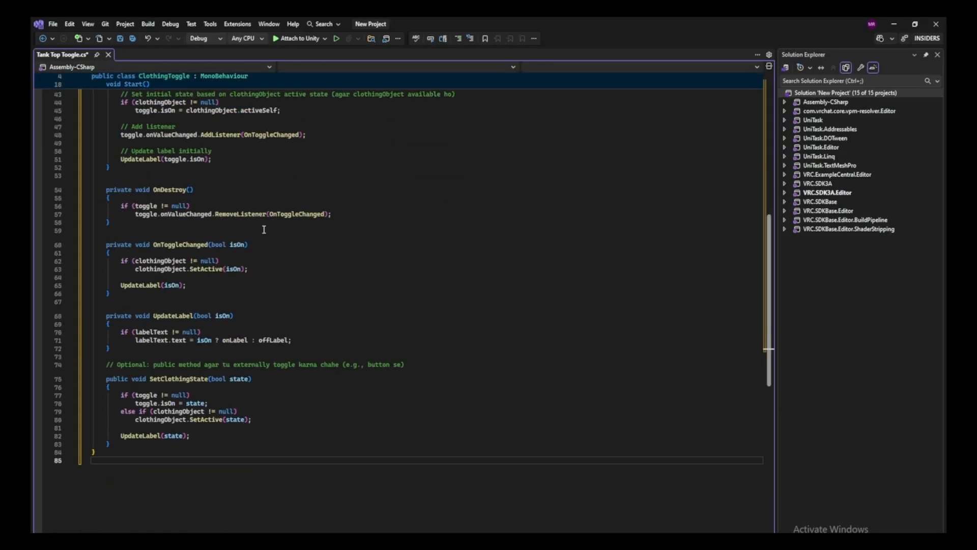
pyautogui.hotkey('ctrl', 's')
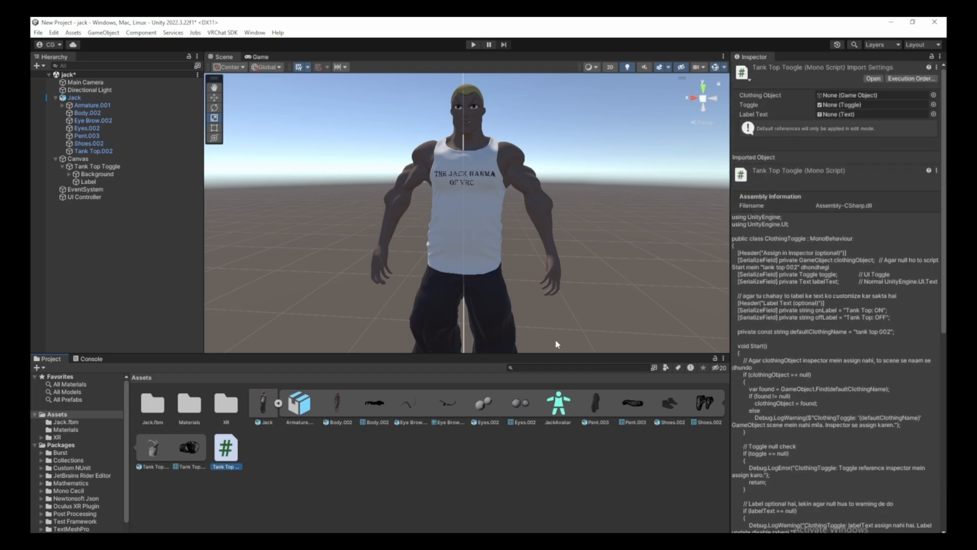
# Attach the tank-top script to UI Controller, linking Tank Top.002, Tank Top Toggle and Label.
pyautogui.click(84, 197)
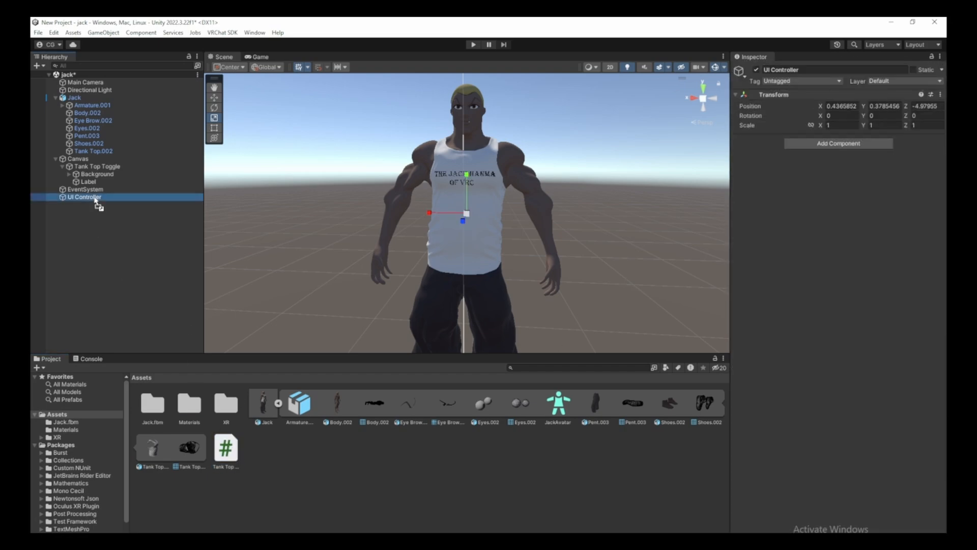
pyautogui.moveTo(94, 200); pyautogui.dragTo(96, 199)
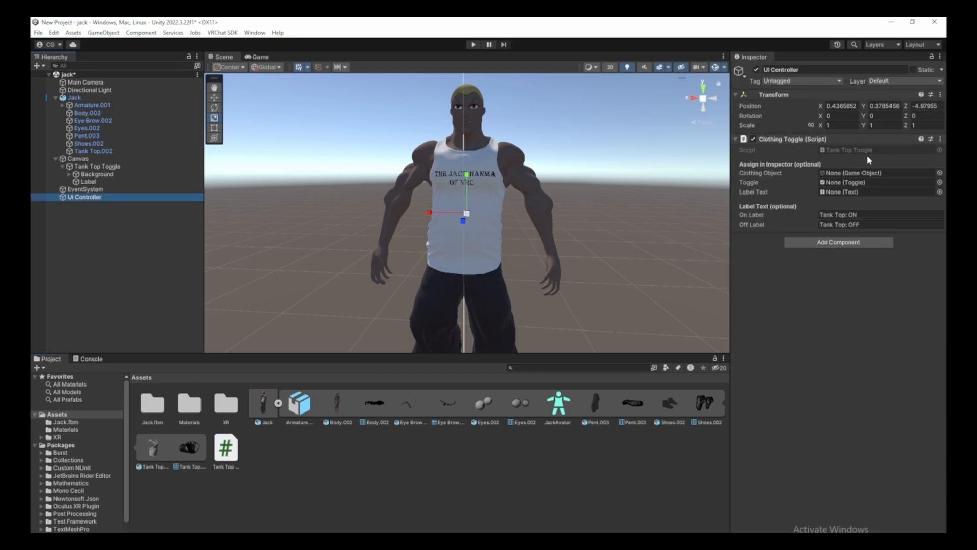
pyautogui.moveTo(98, 153); pyautogui.dragTo(315, 158)
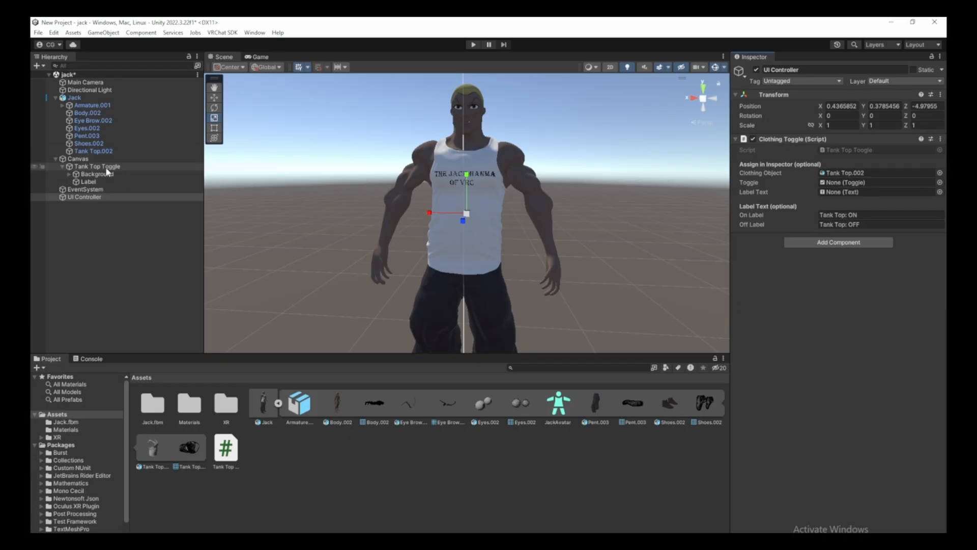
pyautogui.moveTo(108, 172); pyautogui.dragTo(890, 185)
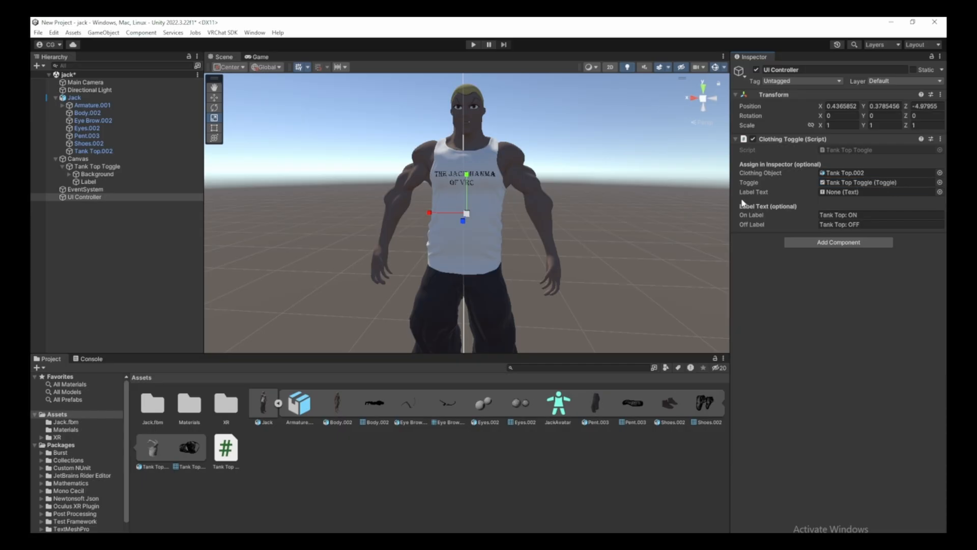
pyautogui.moveTo(88, 181); pyautogui.dragTo(843, 188)
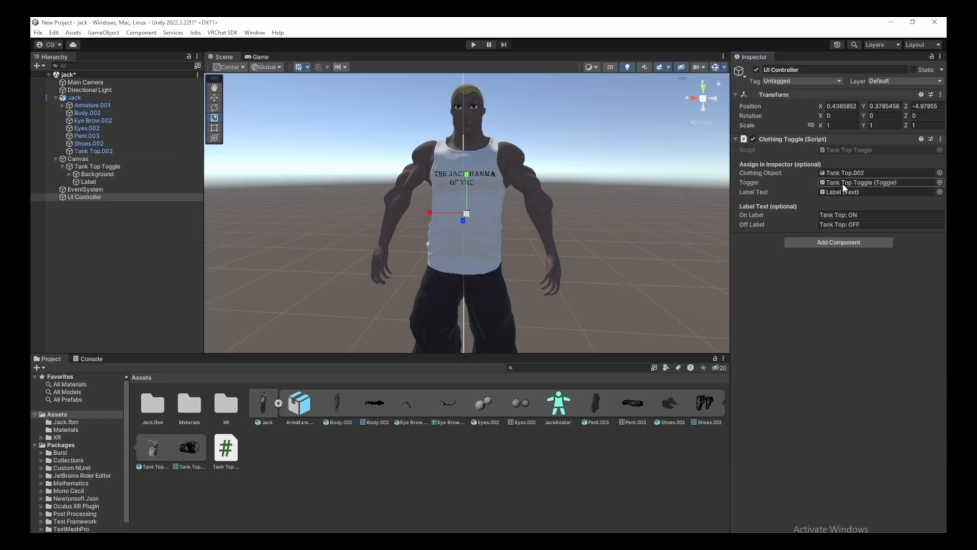
# In Play mode, repeatedly toggle Jack's tank top off and on, ending at 'Tank Top: OFF'.
pyautogui.click(473, 45)
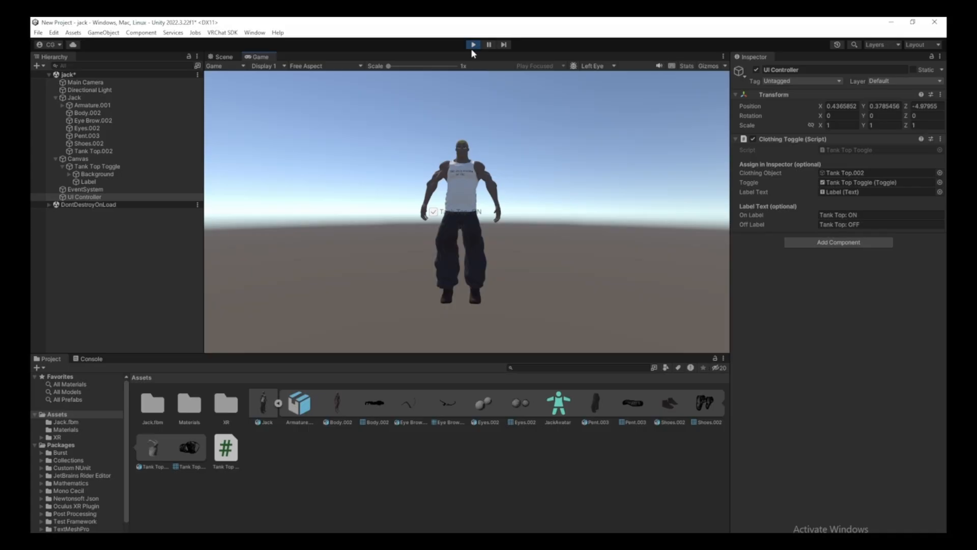
pyautogui.click(436, 215)
pyautogui.click(436, 215)
pyautogui.click(436, 215)
pyautogui.click(436, 215)
pyautogui.click(436, 215)
pyautogui.click(436, 215)
pyautogui.click(436, 216)
pyautogui.click(437, 216)
pyautogui.click(437, 216)
pyautogui.click(437, 217)
pyautogui.click(438, 217)
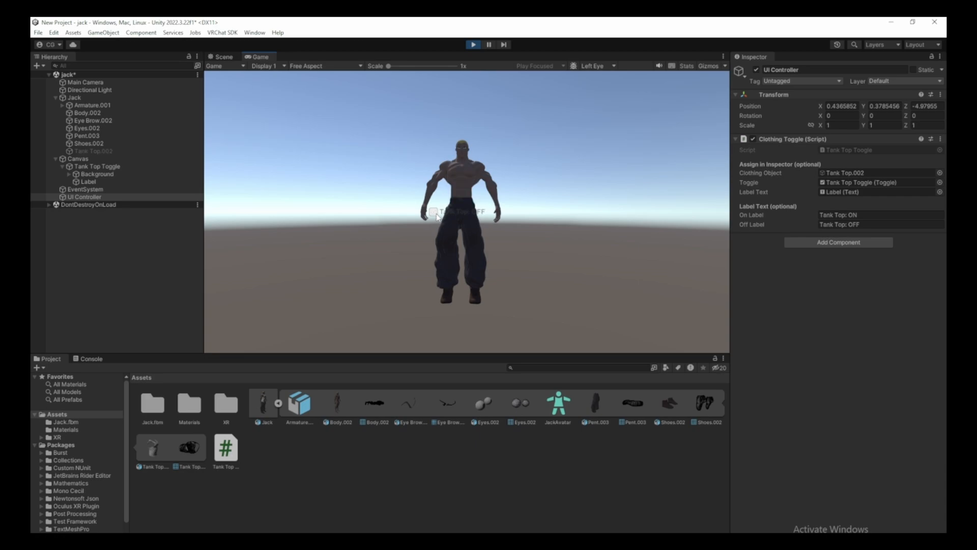
pyautogui.click(437, 216)
pyautogui.click(437, 216)
pyautogui.click(437, 216)
pyautogui.click(436, 217)
pyautogui.click(436, 216)
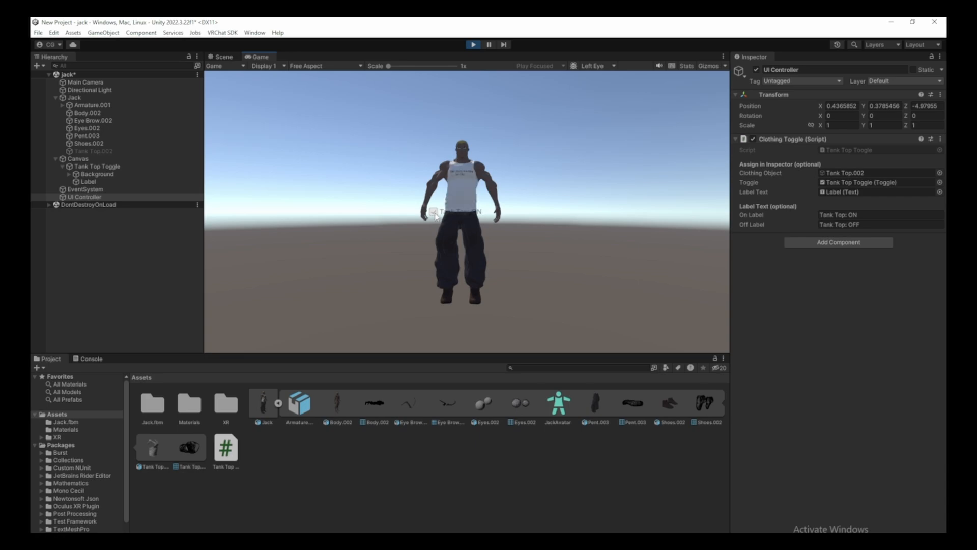
pyautogui.click(436, 216)
pyautogui.click(436, 216)
pyautogui.click(435, 216)
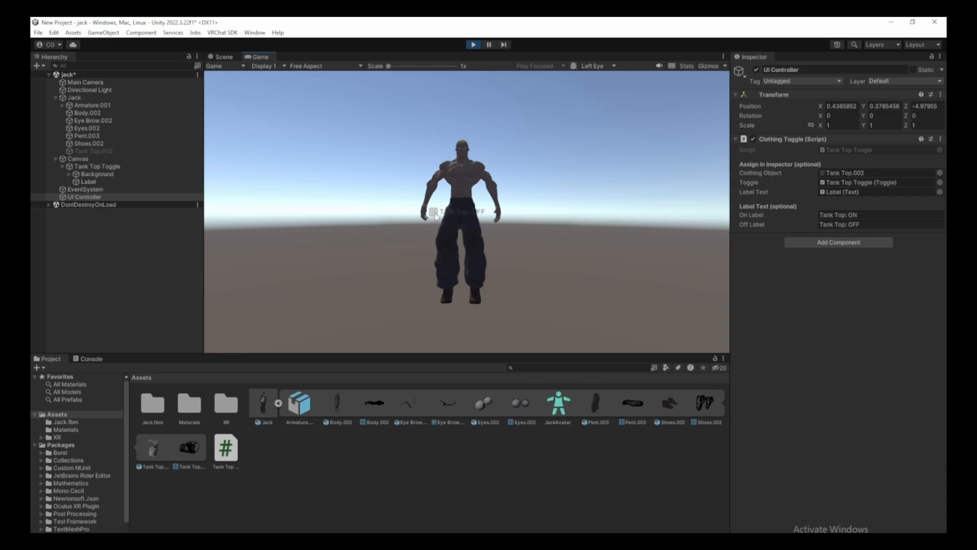
pyautogui.click(436, 217)
pyautogui.click(436, 217)
pyautogui.click(436, 216)
pyautogui.click(435, 216)
pyautogui.click(436, 217)
pyautogui.click(435, 216)
pyautogui.click(436, 216)
pyautogui.click(436, 217)
pyautogui.click(436, 217)
pyautogui.click(435, 217)
pyautogui.click(436, 216)
pyautogui.click(436, 216)
pyautogui.click(436, 216)
pyautogui.click(436, 216)
pyautogui.click(436, 217)
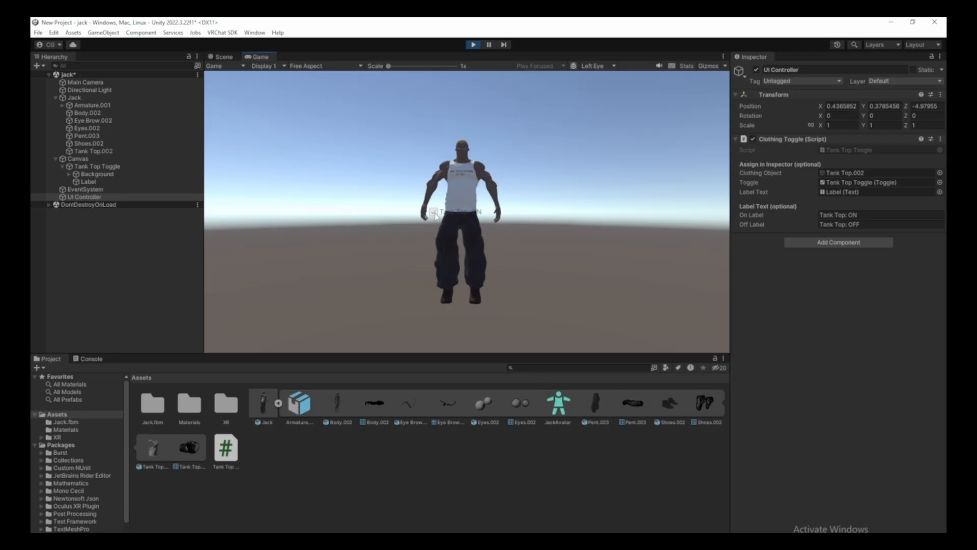
pyautogui.click(436, 217)
pyautogui.click(436, 216)
pyautogui.click(436, 216)
pyautogui.click(436, 217)
pyautogui.click(435, 216)
pyautogui.click(435, 217)
pyautogui.click(435, 216)
pyautogui.click(436, 217)
pyautogui.click(436, 217)
pyautogui.click(436, 216)
pyautogui.click(435, 217)
pyautogui.click(435, 217)
pyautogui.click(436, 216)
pyautogui.click(435, 216)
pyautogui.click(435, 216)
pyautogui.click(436, 216)
pyautogui.click(435, 216)
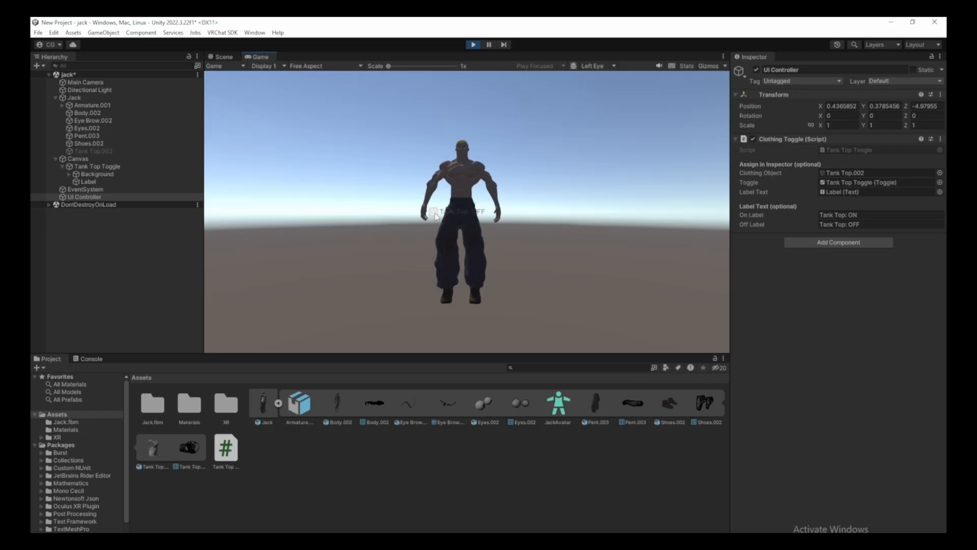
pyautogui.click(436, 217)
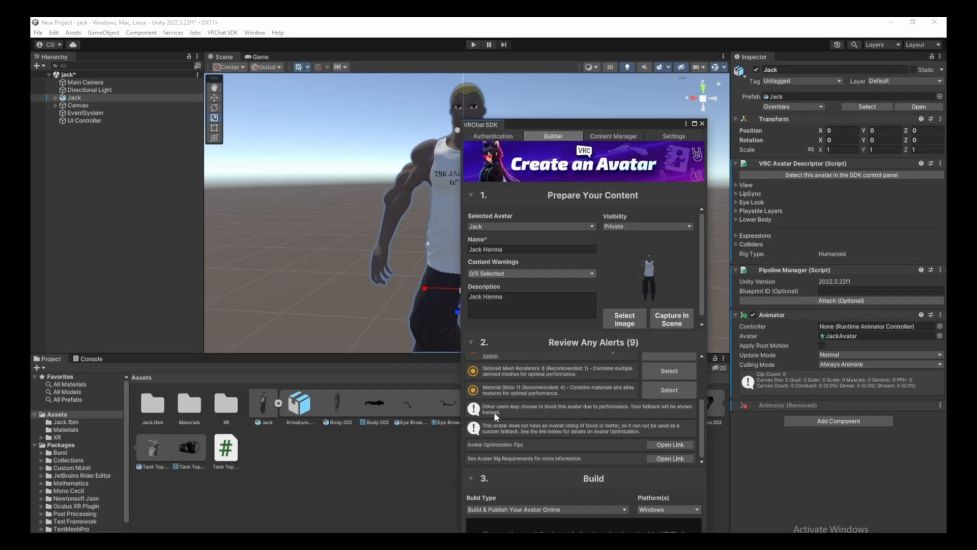
# Accept the upload terms and Build & Publish Jack Hanma as version 2 for Windows.
pyautogui.click(484, 342)
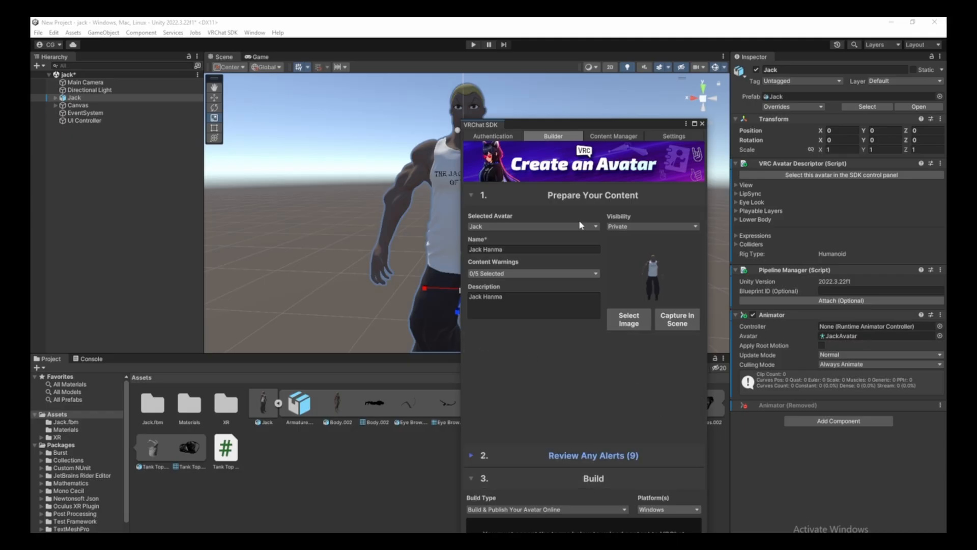
pyautogui.moveTo(590, 123); pyautogui.dragTo(580, 55)
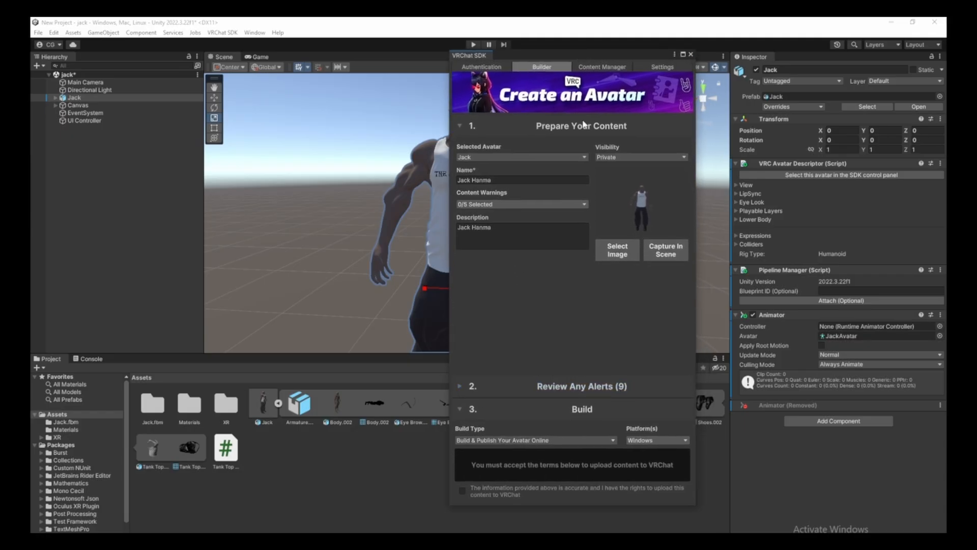
pyautogui.click(463, 489)
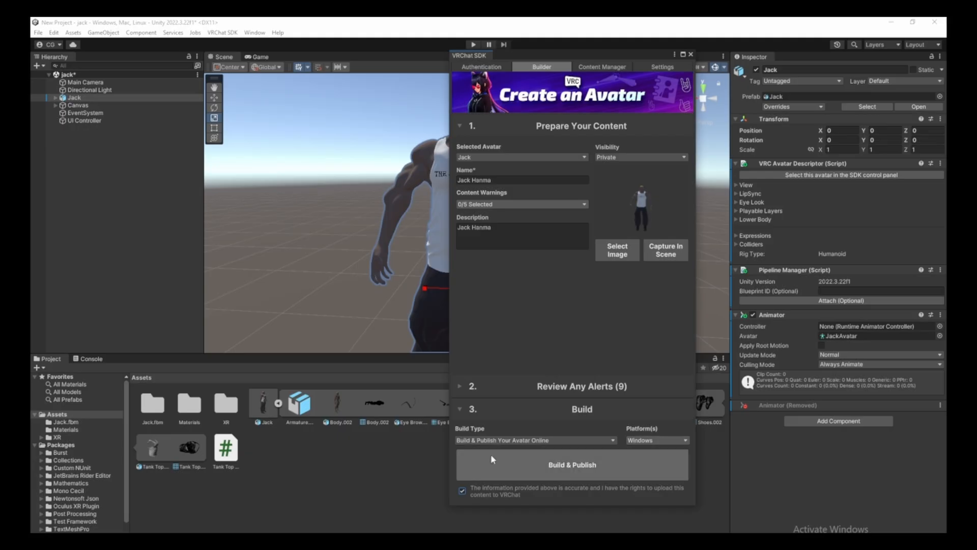
pyautogui.click(529, 506)
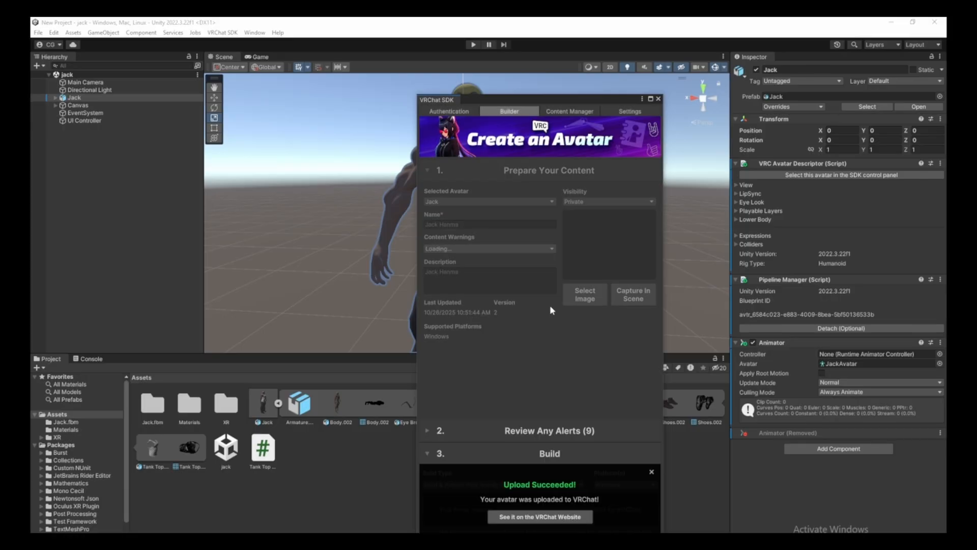
pyautogui.press('super')
pyautogui.press('super')
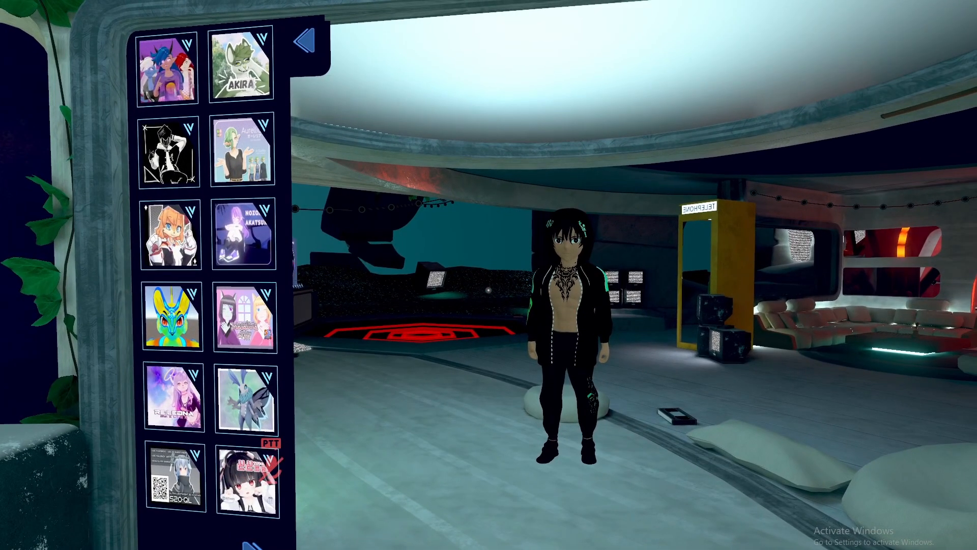
# Pick Jack from the Uploaded avatars list and apply it.
pyautogui.press('Escape')
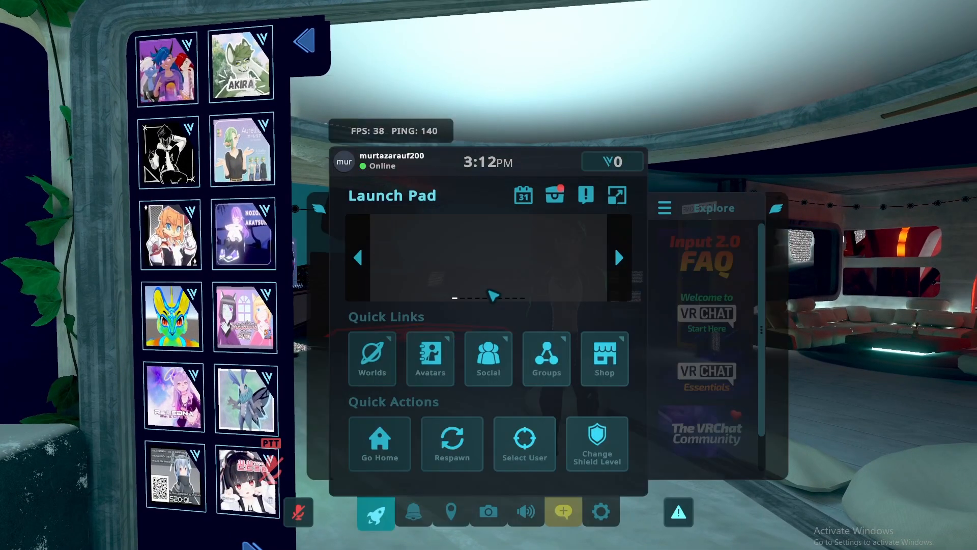
pyautogui.click(436, 366)
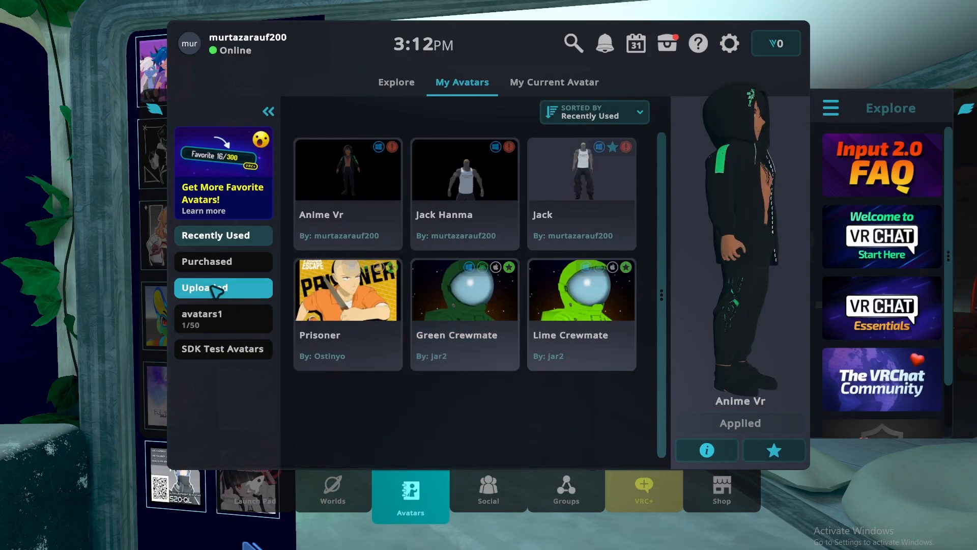
pyautogui.click(214, 288)
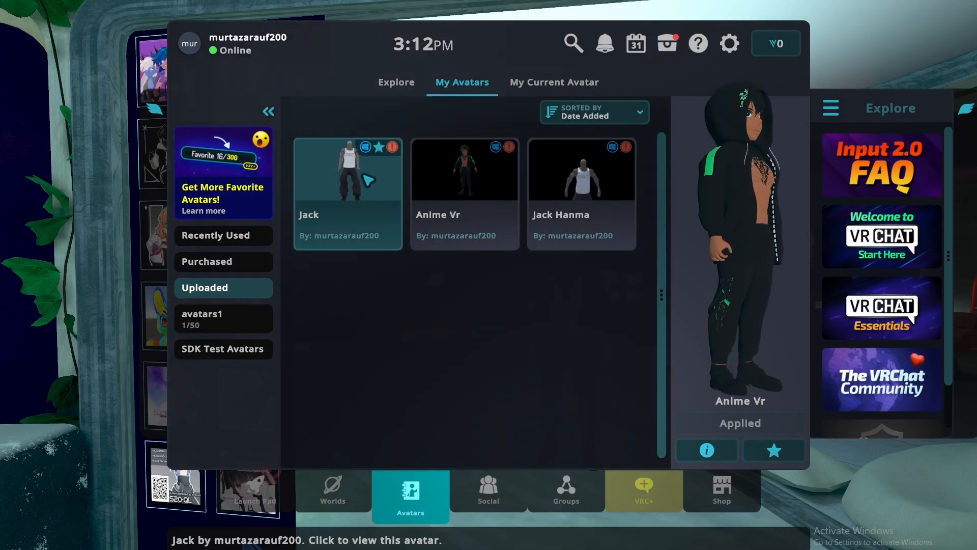
pyautogui.click(344, 190)
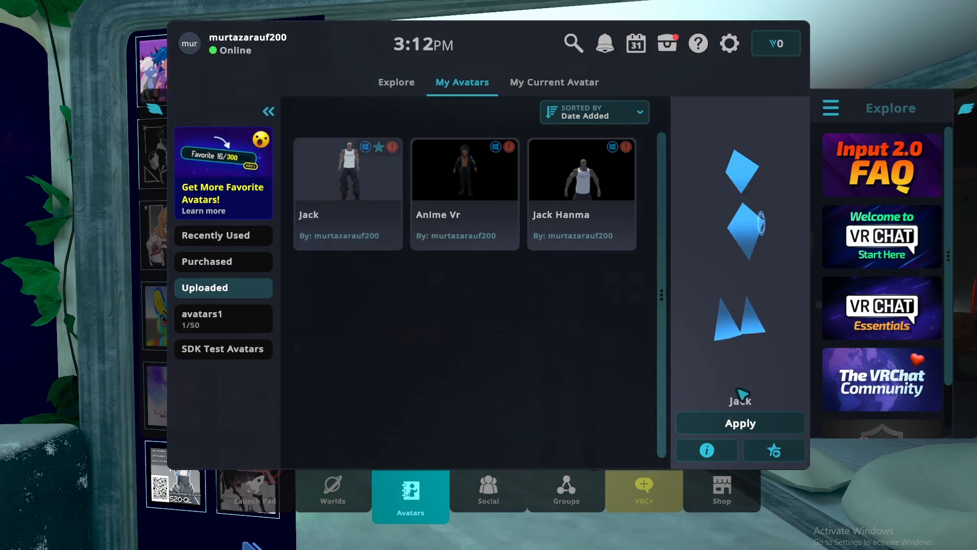
pyautogui.click(751, 422)
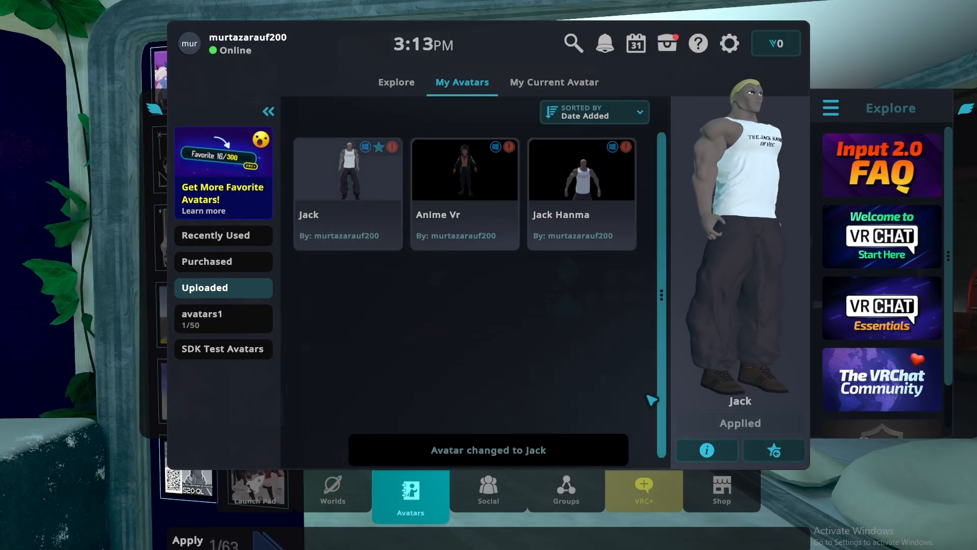
pyautogui.press('Escape')
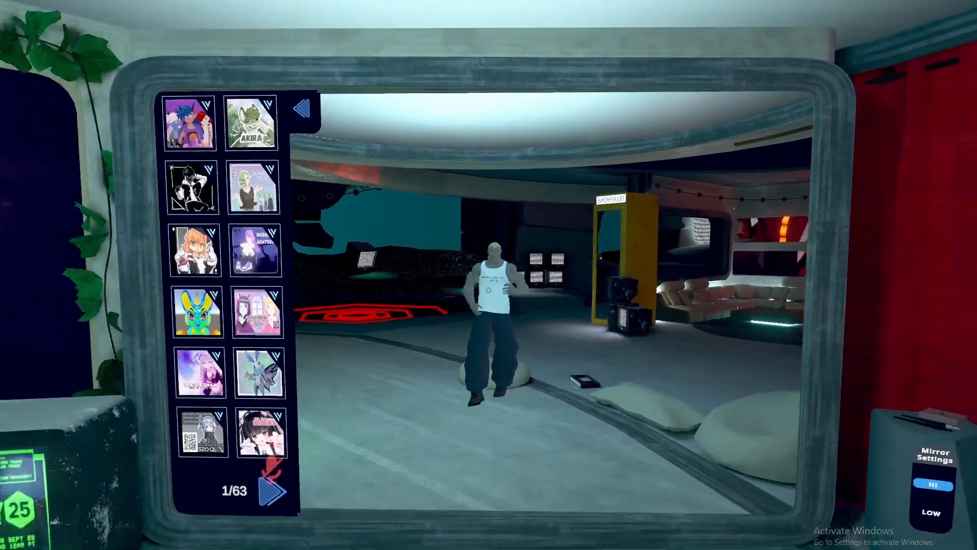
# Enable a personal mirror and walk around to view the Jack avatar.
pyautogui.press('w')
pyautogui.press('s')
pyautogui.press('w')
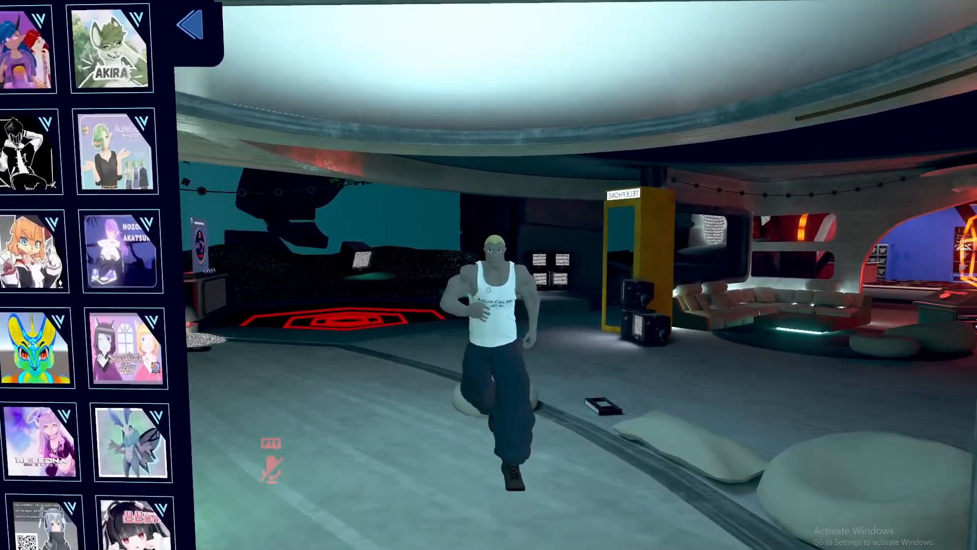
pyautogui.press('s')
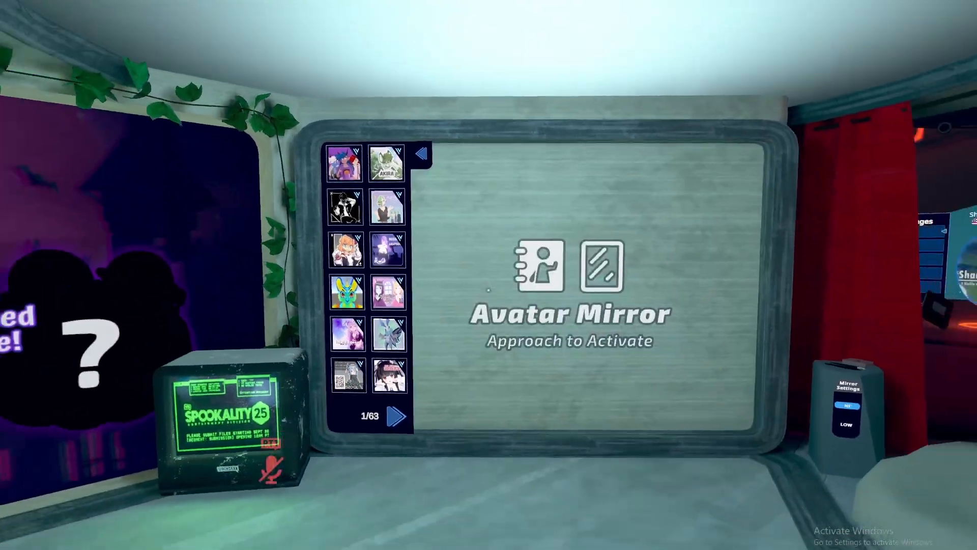
pyautogui.press('s')
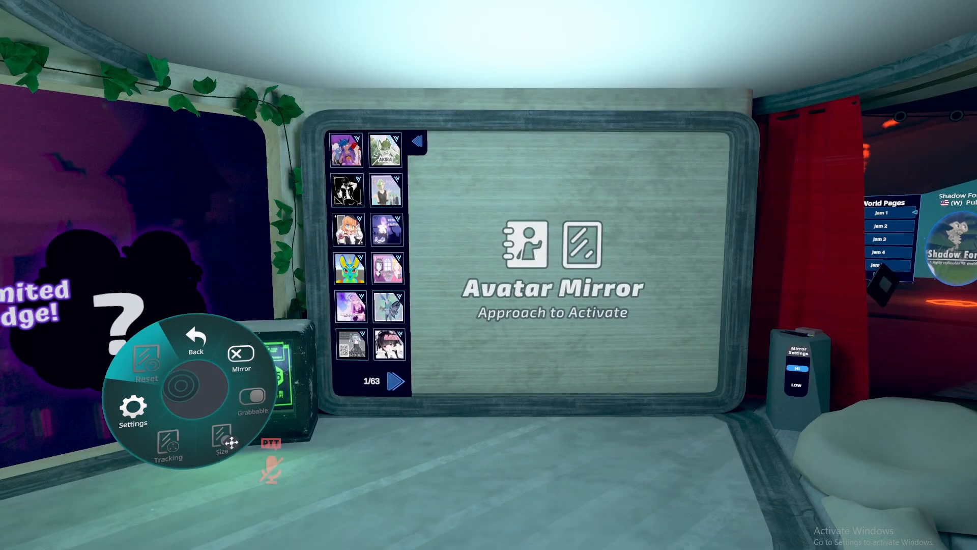
pyautogui.click(241, 356)
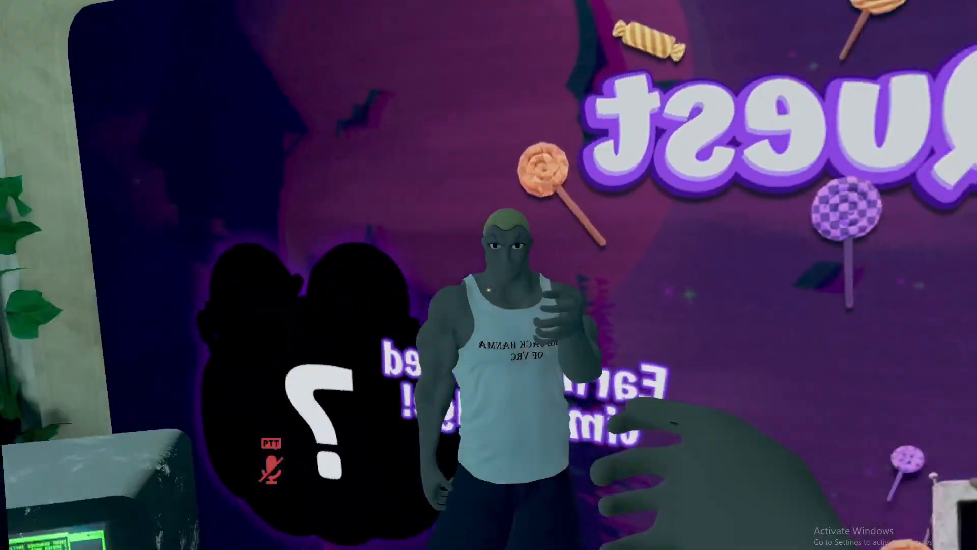
pyautogui.press('w')
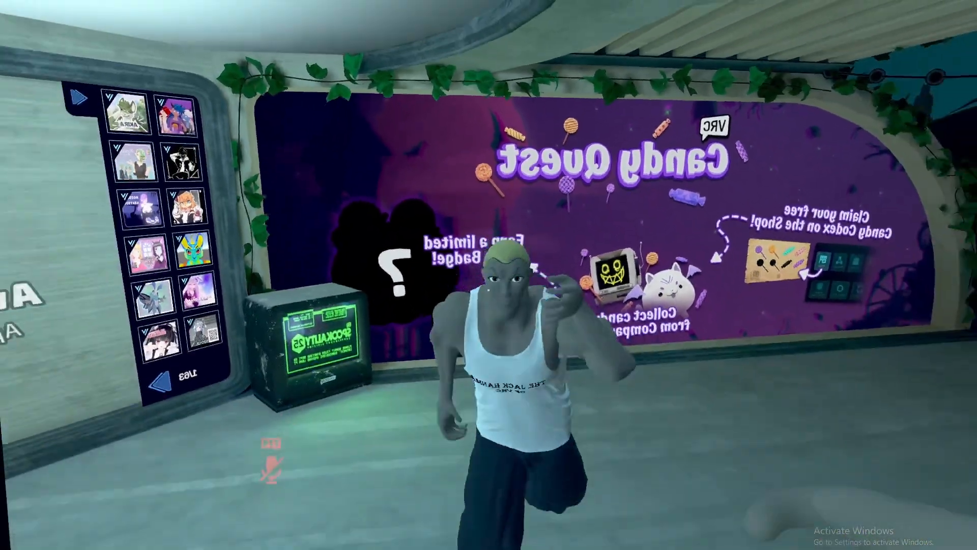